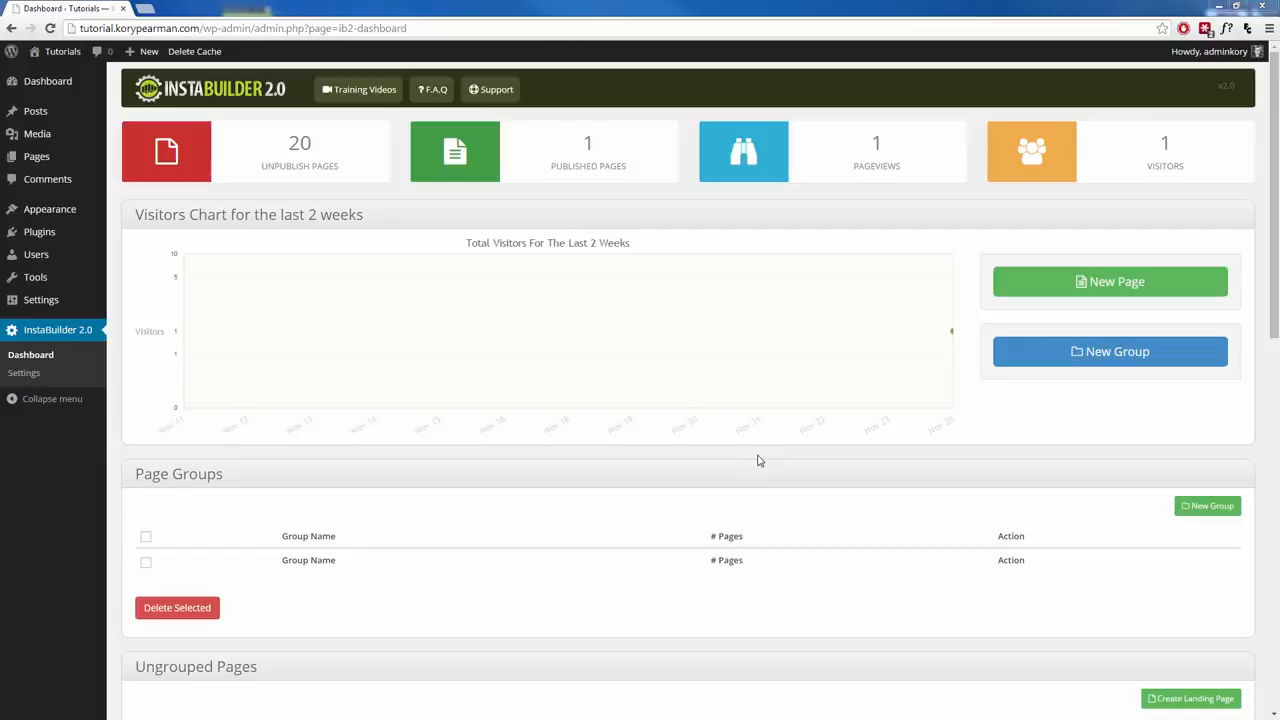
Create a new page from scratch instead of using a template.
left_click(1060, 281)
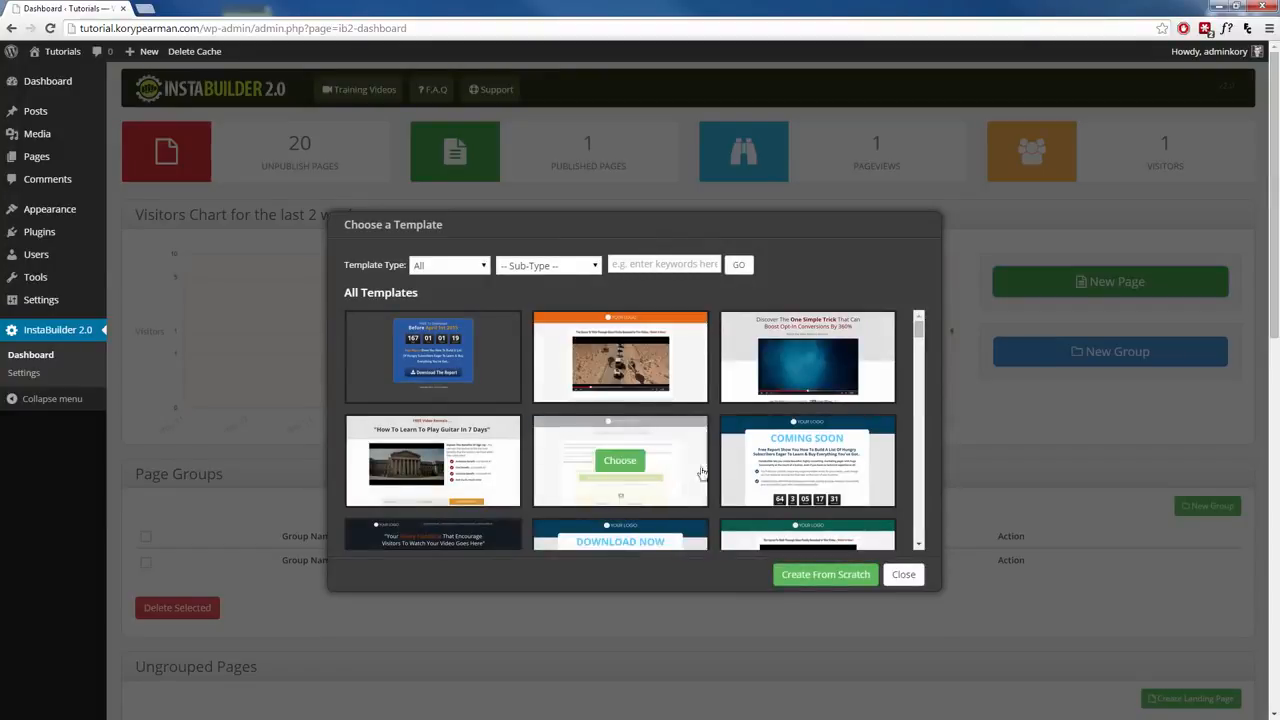
left_click(805, 578)
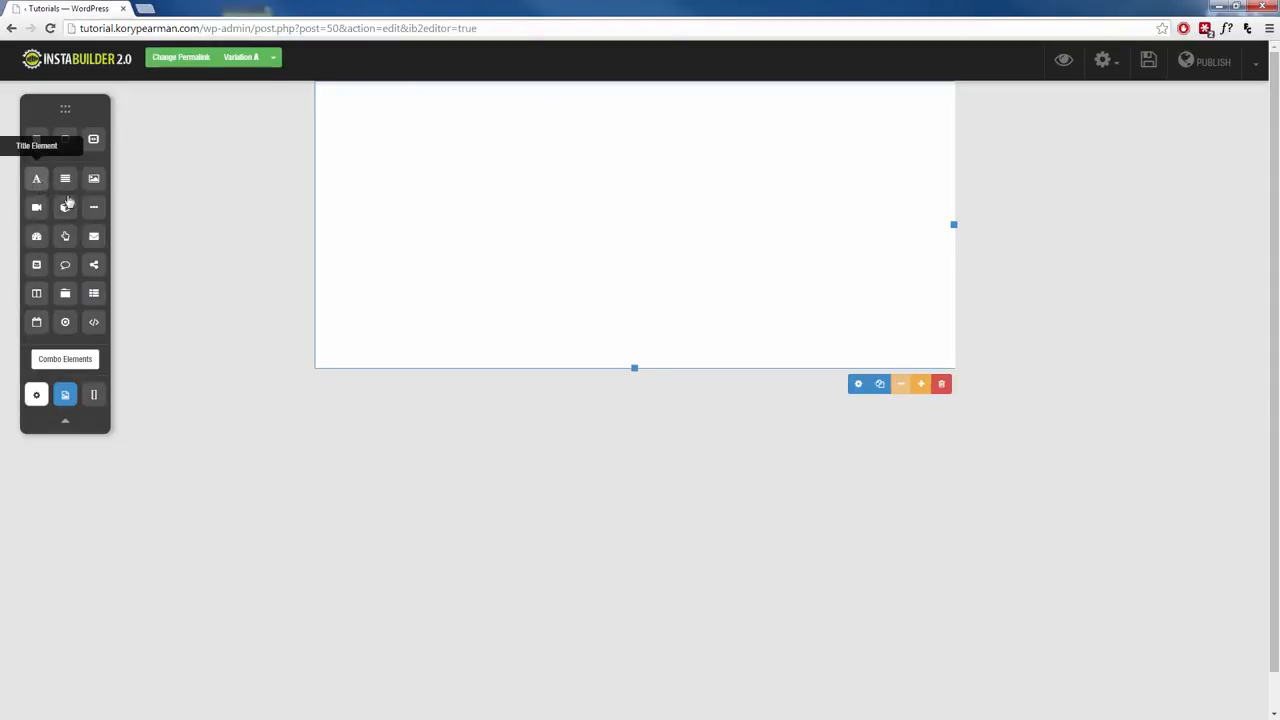
Add a title element at the top of the blank page and centre its text.
left_click_drag(67, 203, 540, 132)
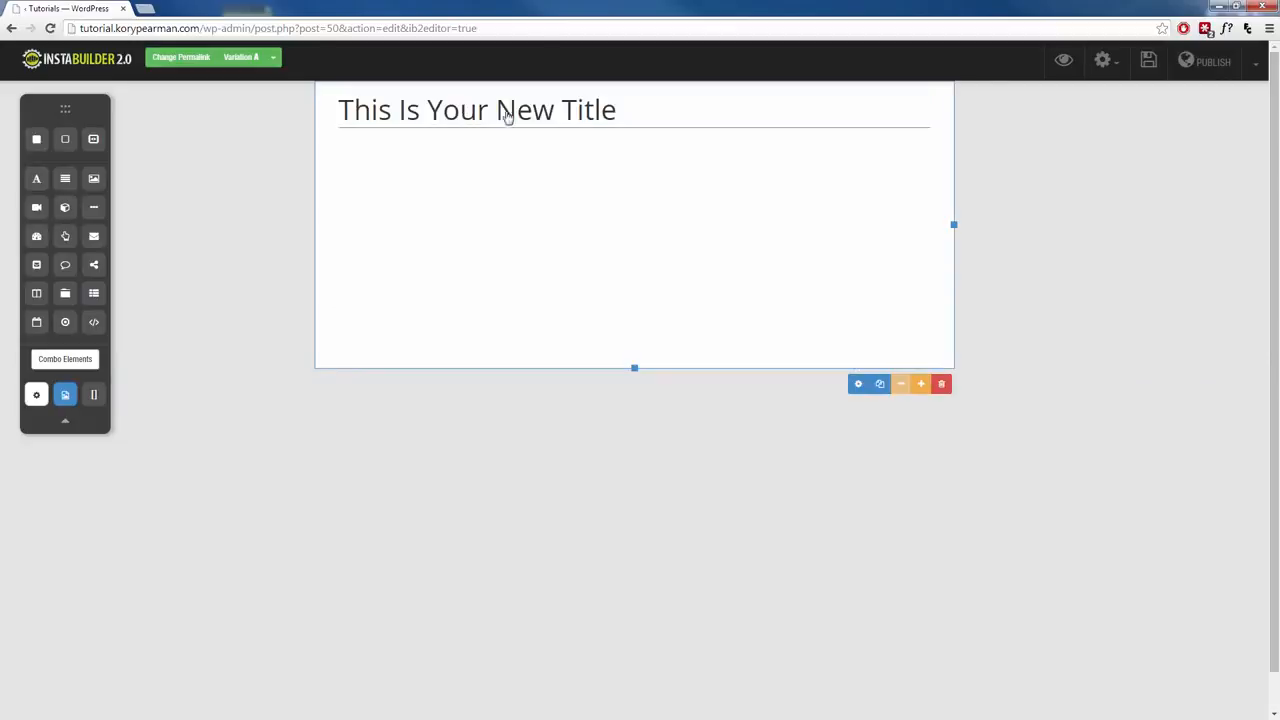
left_click(620, 137)
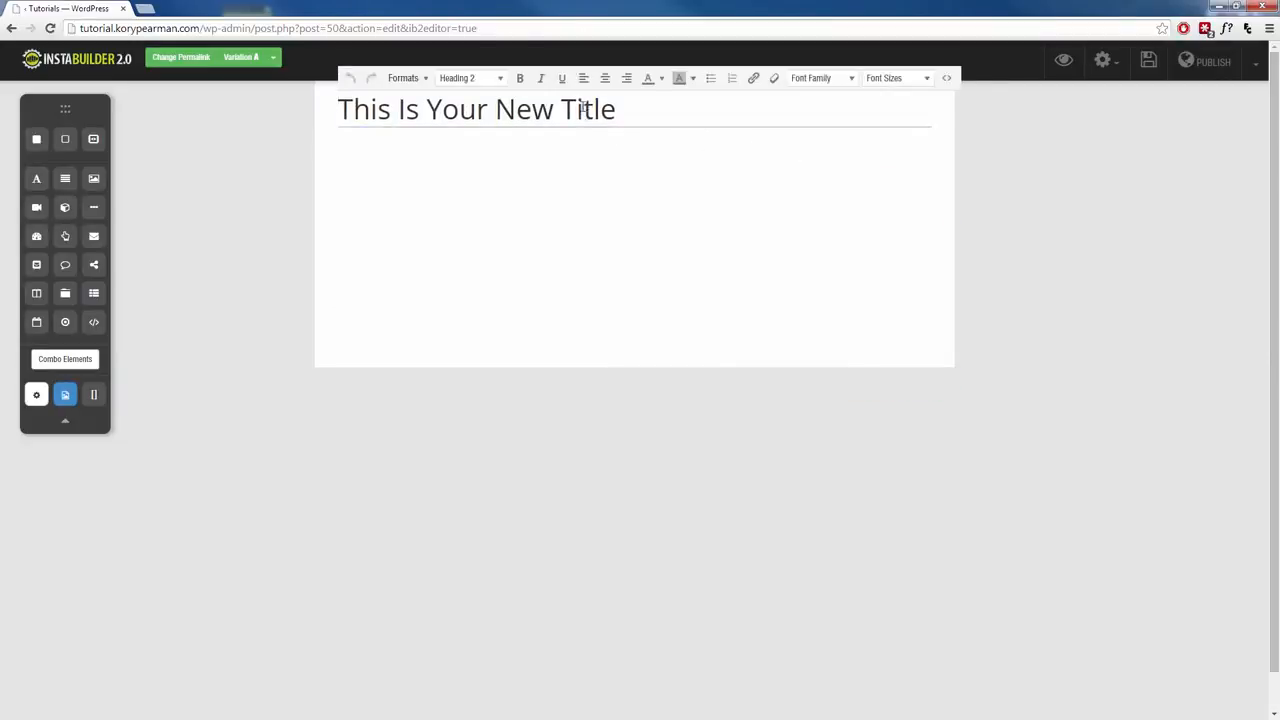
left_click(604, 80)
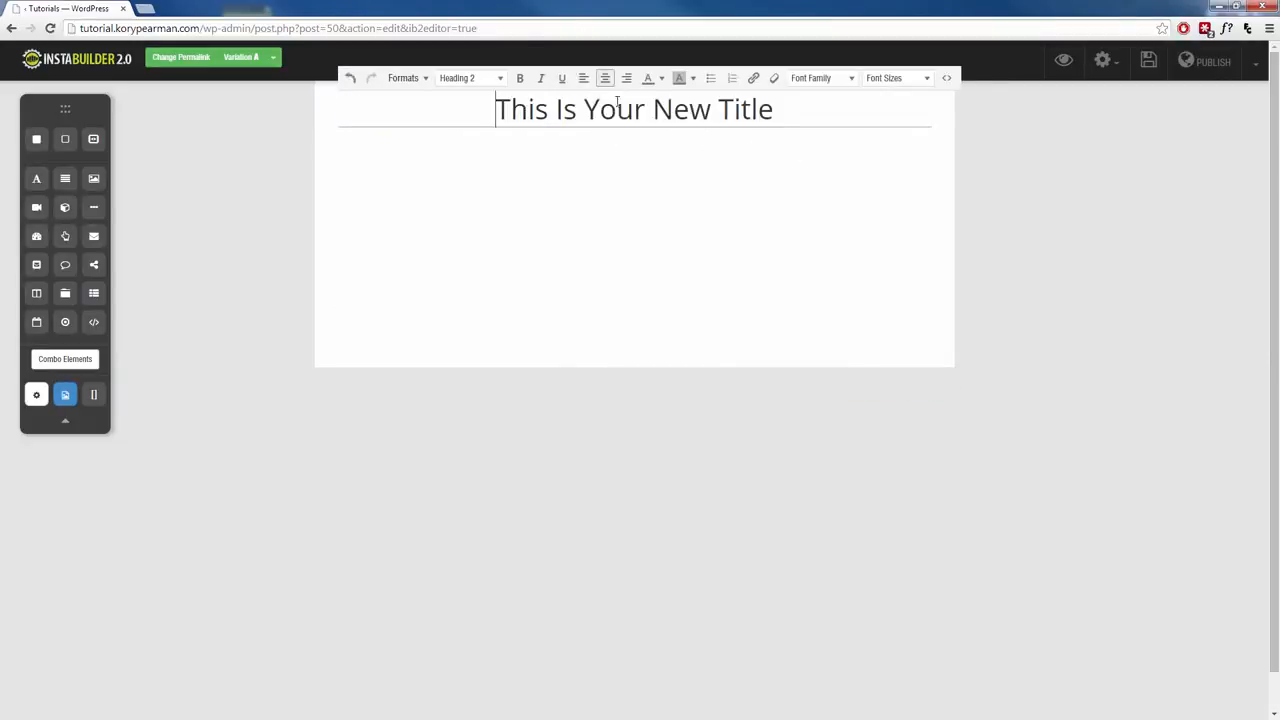
left_click(541, 158)
Add a video element below the title and a three-column element beneath the video.
left_click_drag(40, 209, 636, 185)
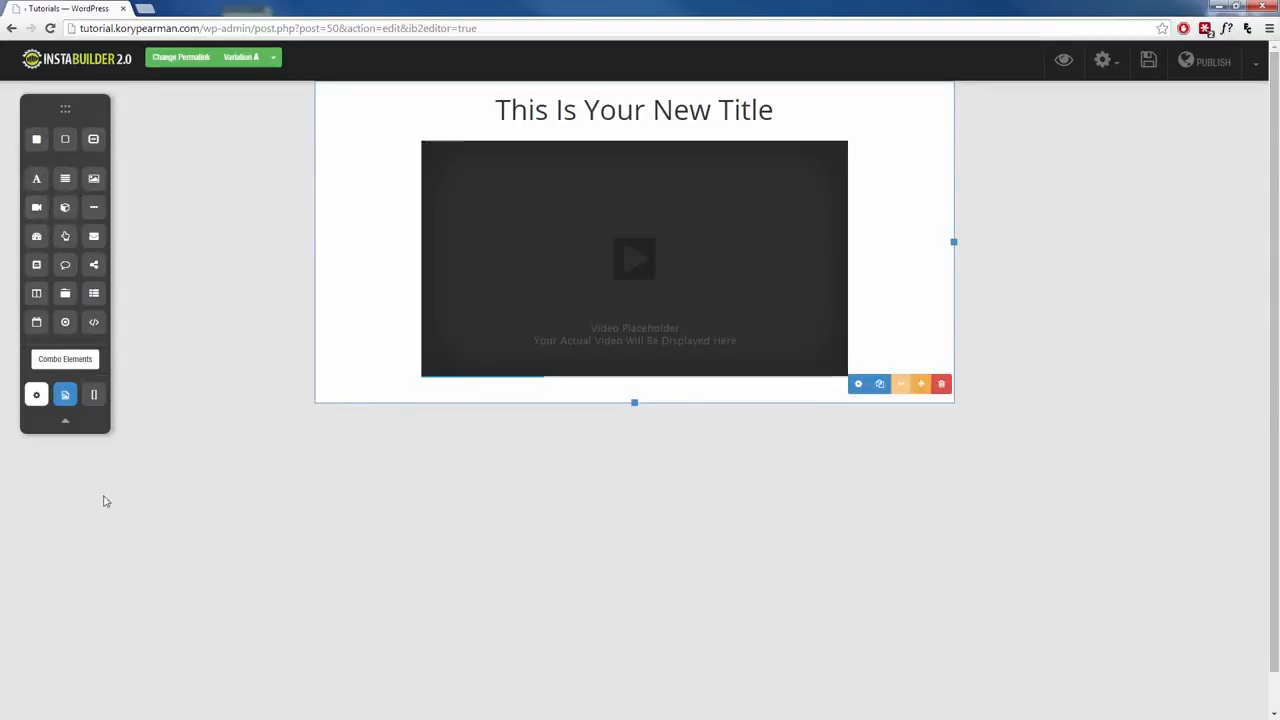
left_click_drag(37, 294, 566, 395)
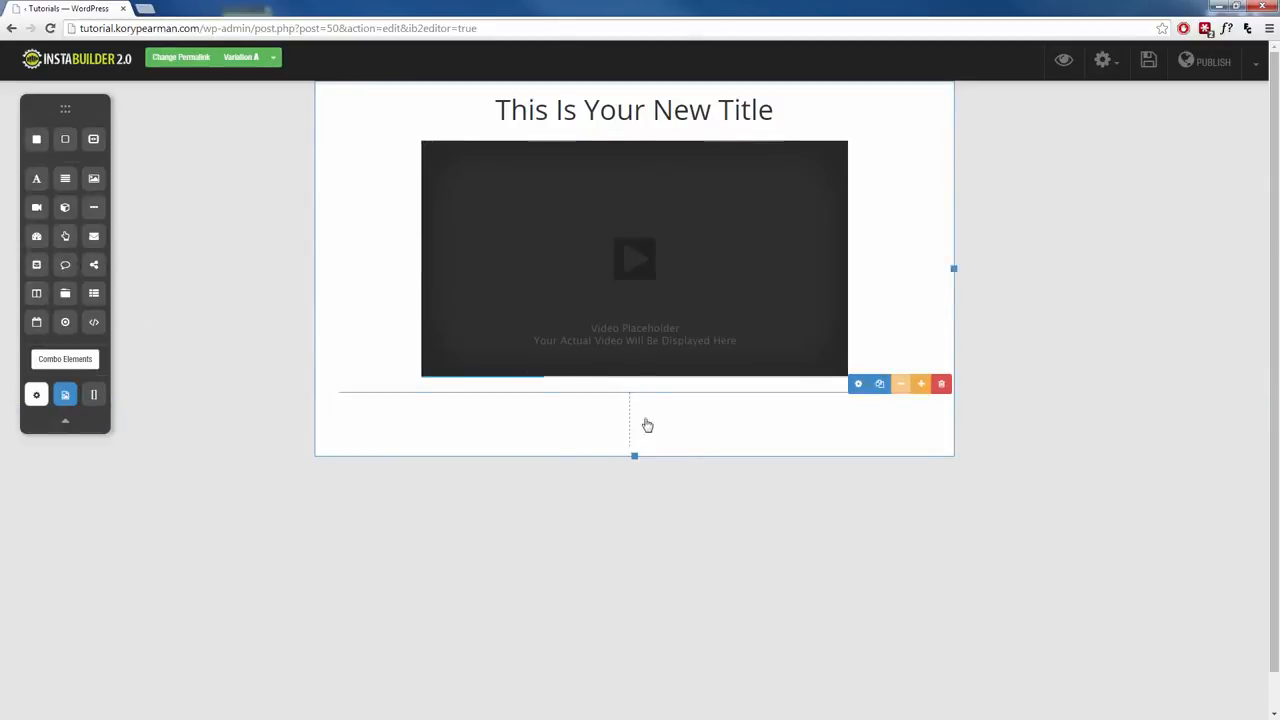
left_click(904, 466)
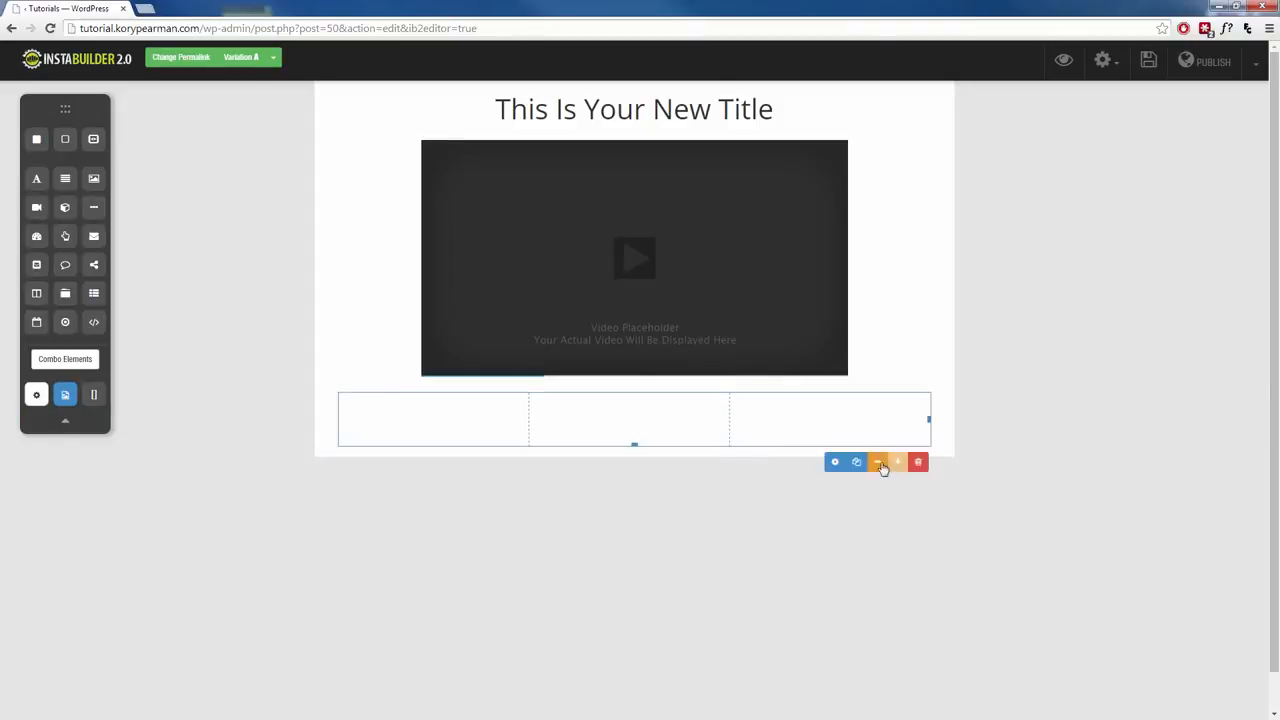
left_click(878, 463)
left_click(896, 464)
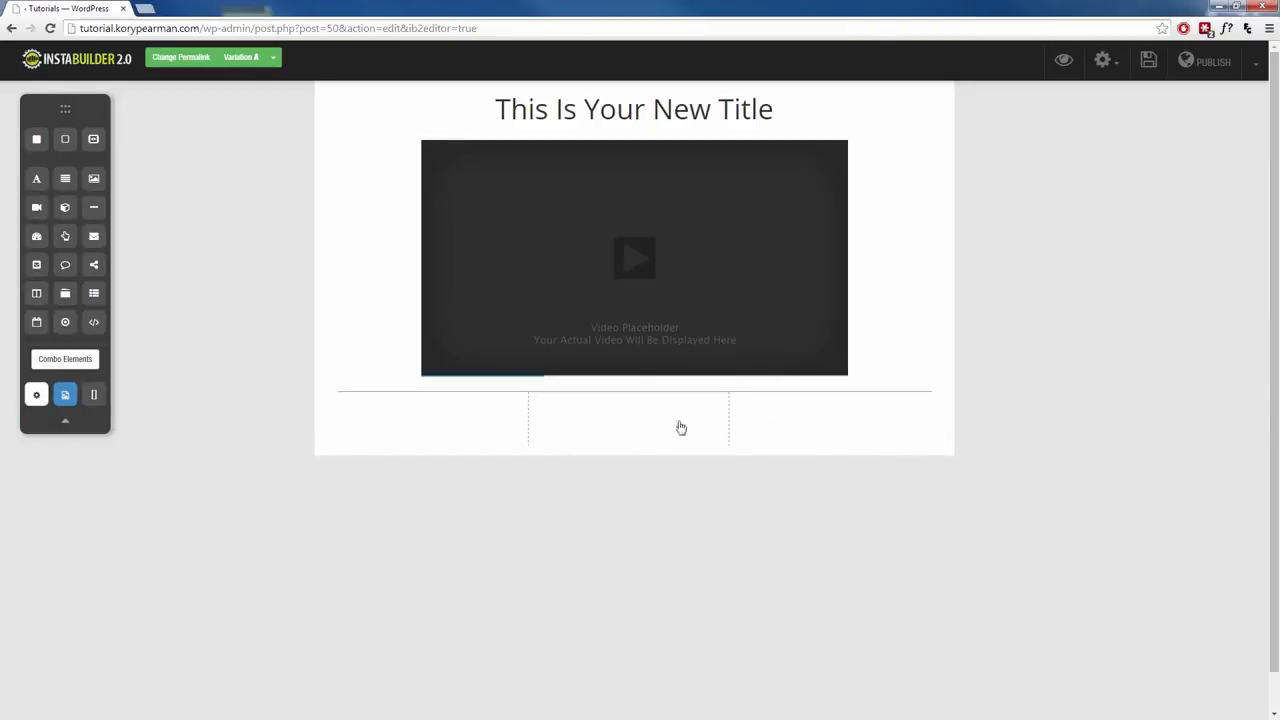
Add a title in the first column, format it as Heading 6 and centre it.
left_click_drag(36, 182, 466, 408)
mouse_move(420, 432)
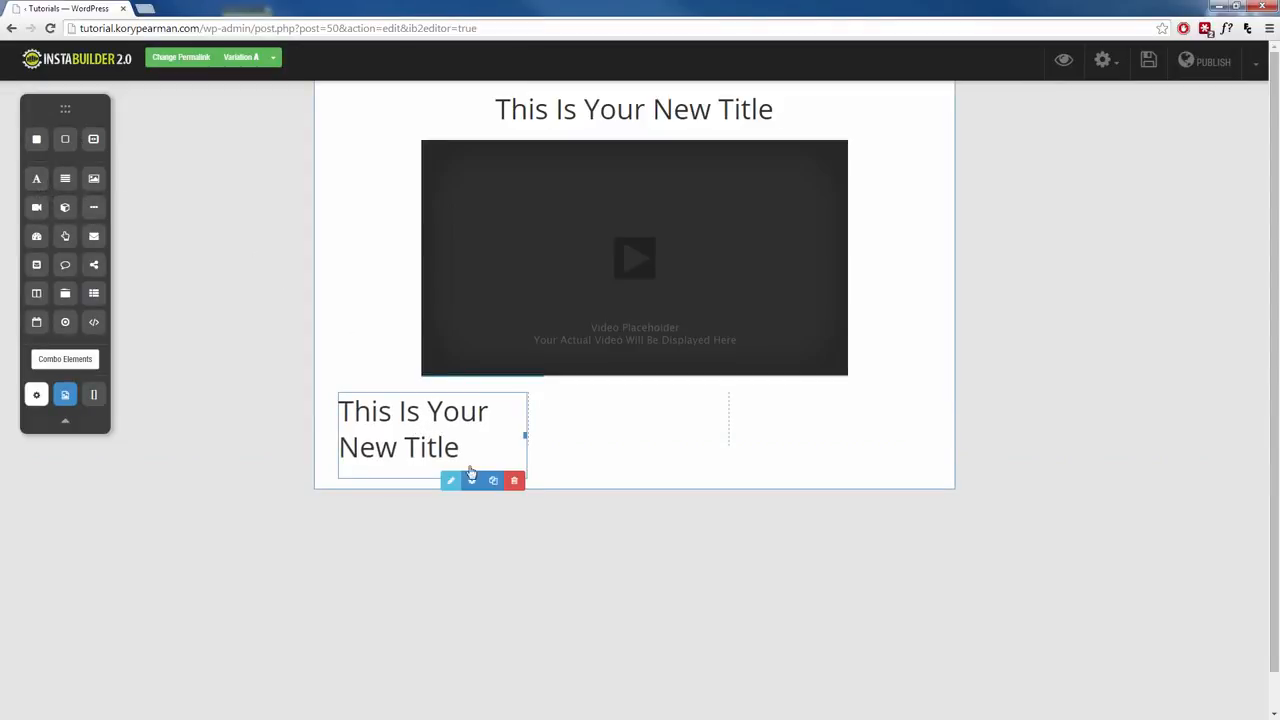
left_click(452, 481)
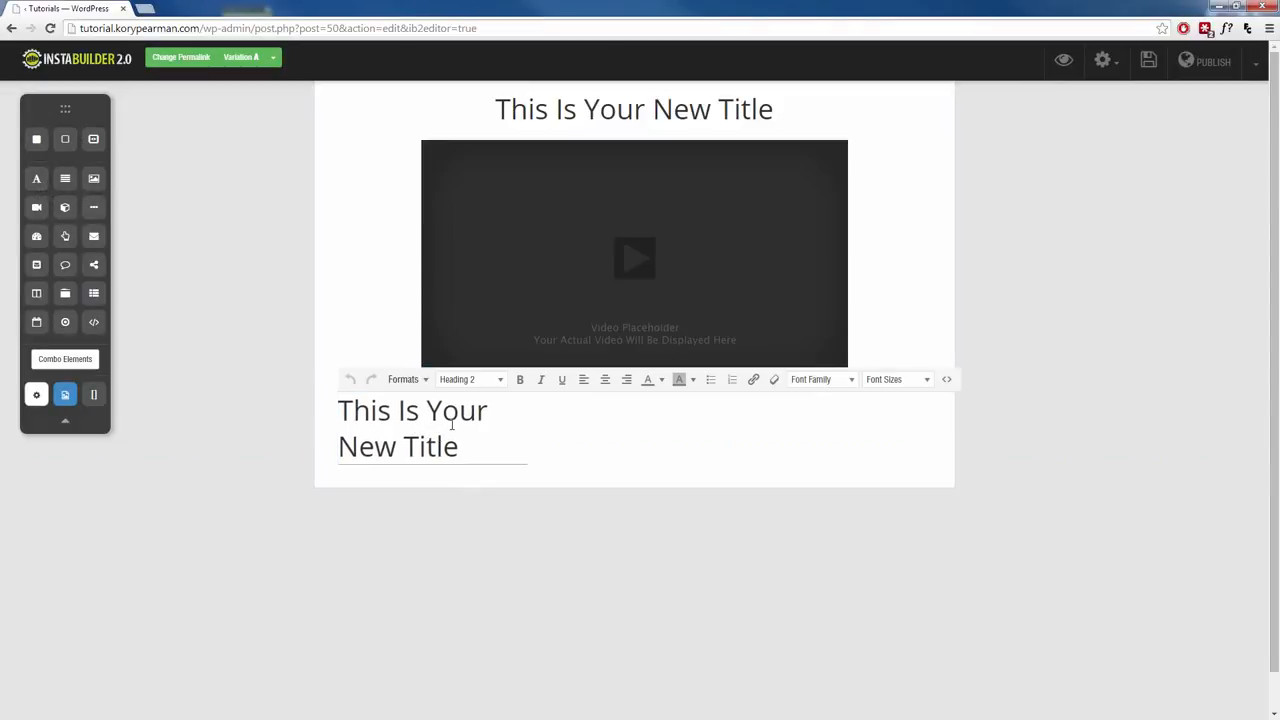
triple_click(452, 424)
left_click(500, 380)
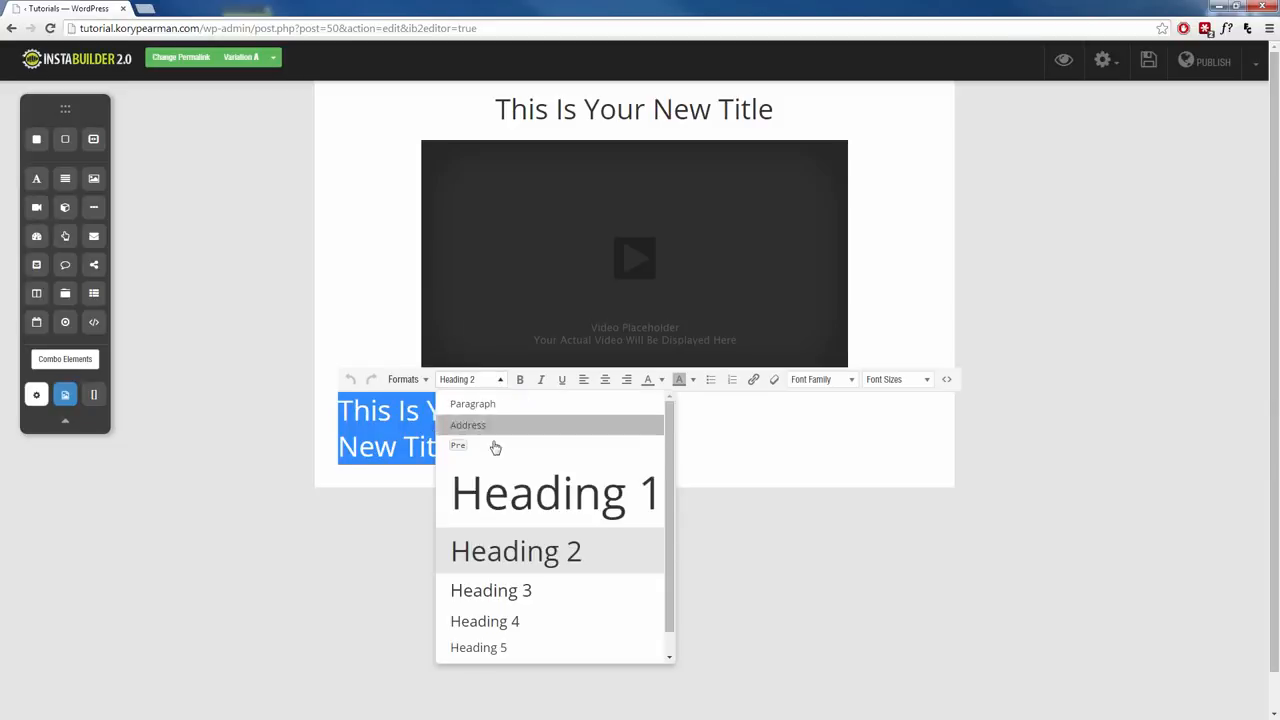
scroll(506, 604, "down", 1)
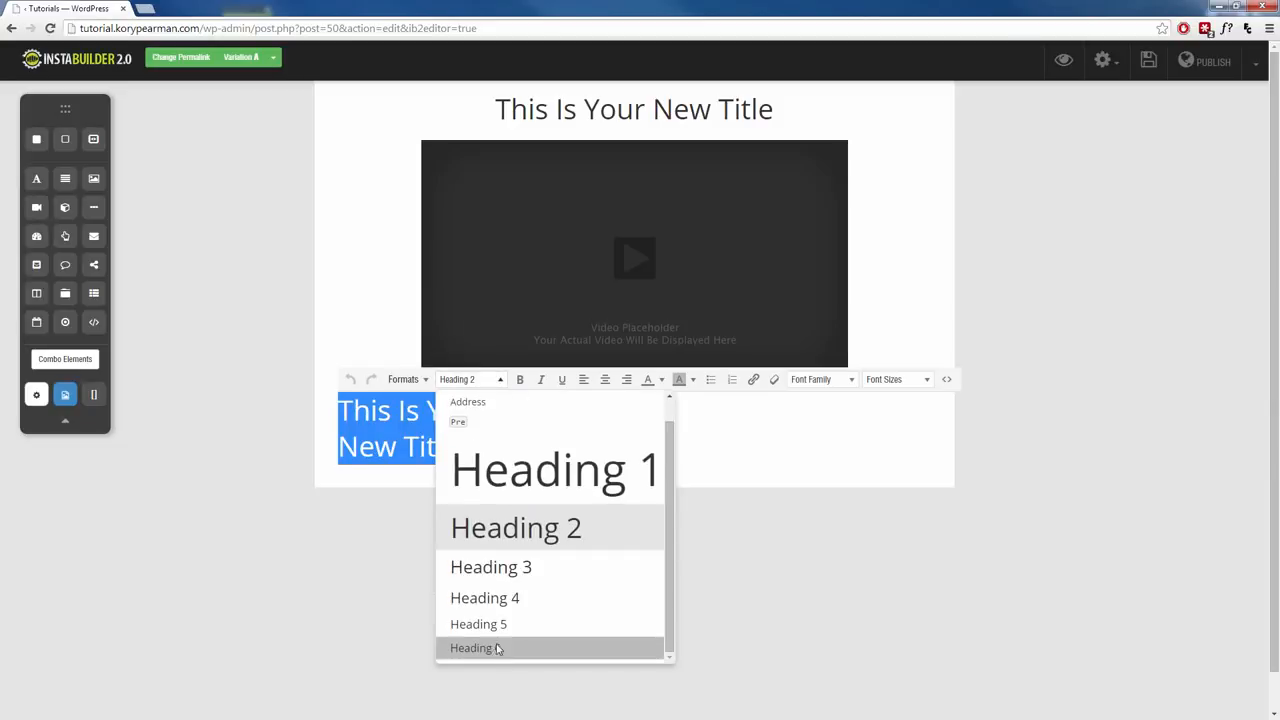
left_click(500, 648)
left_click(605, 385)
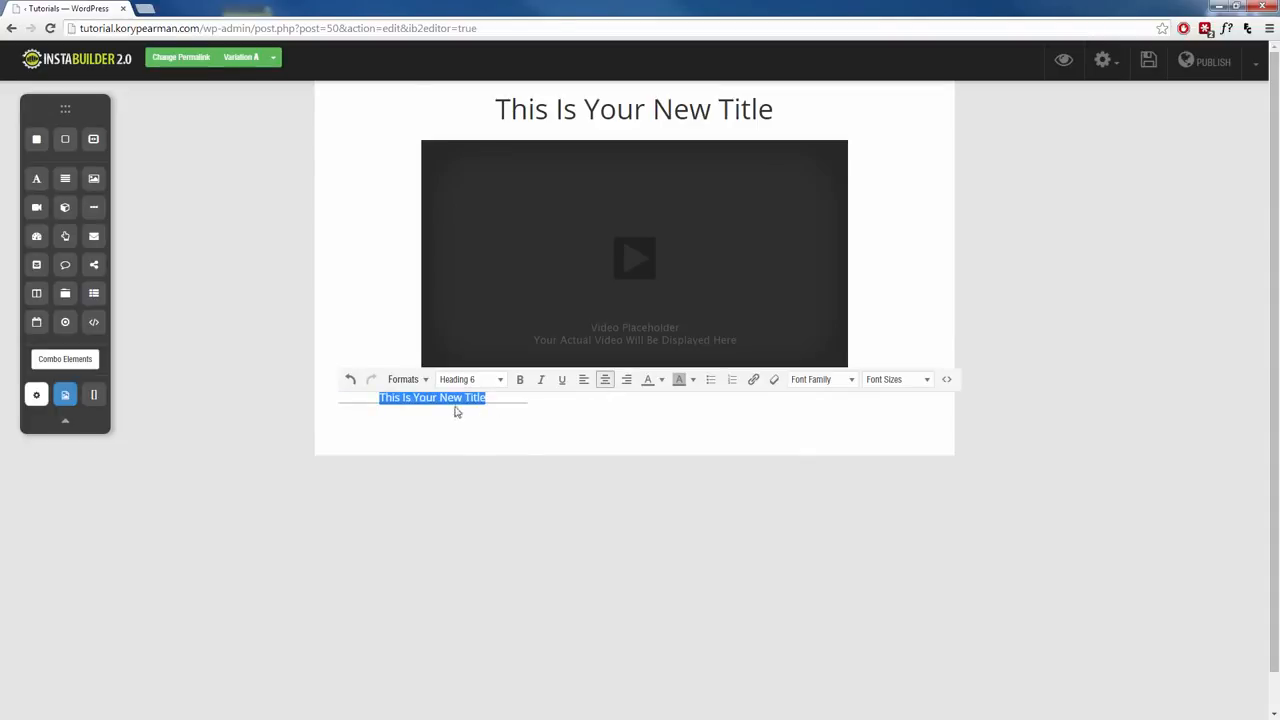
left_click(474, 480)
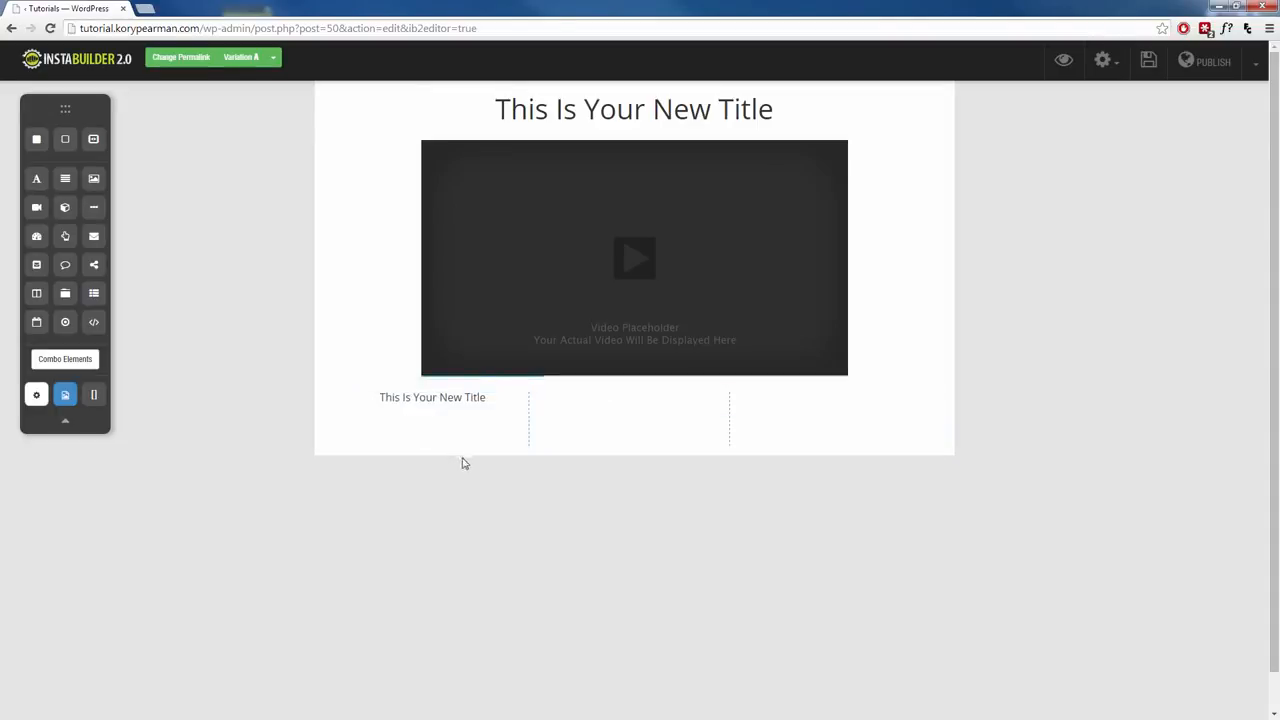
Duplicate the first column's title and place copies in the second and third columns.
mouse_move(456, 399)
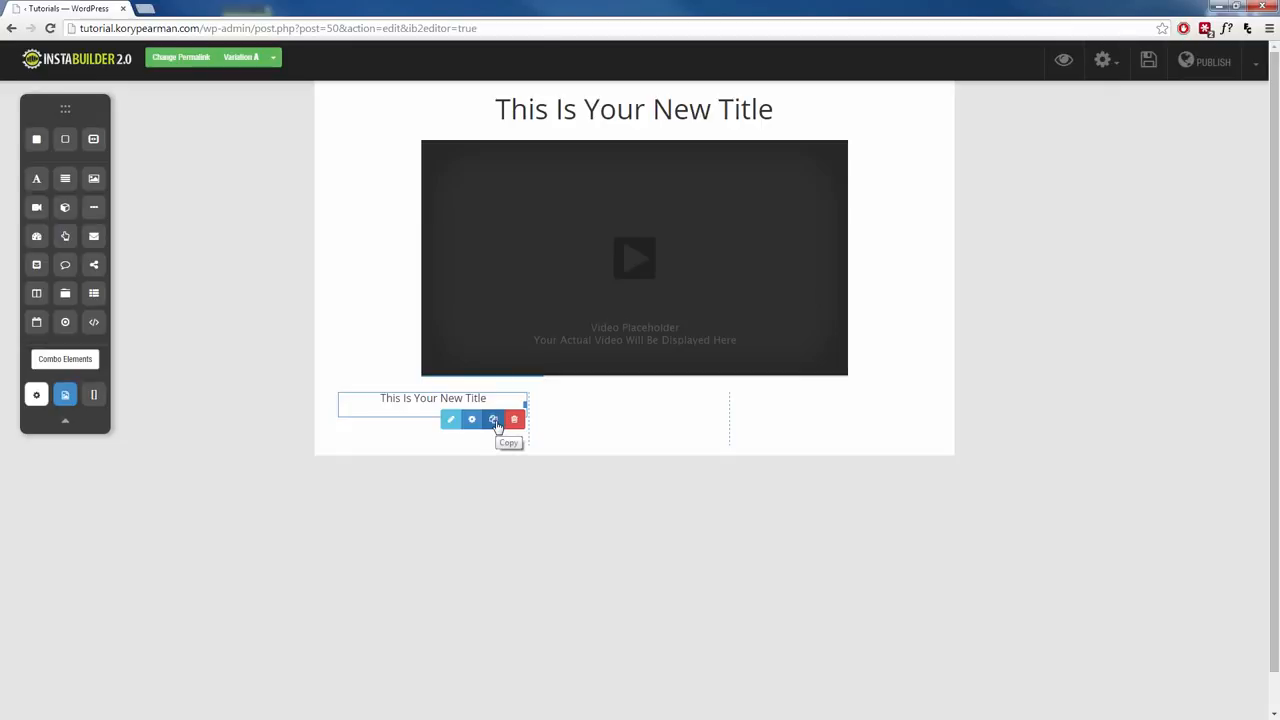
left_click(494, 420)
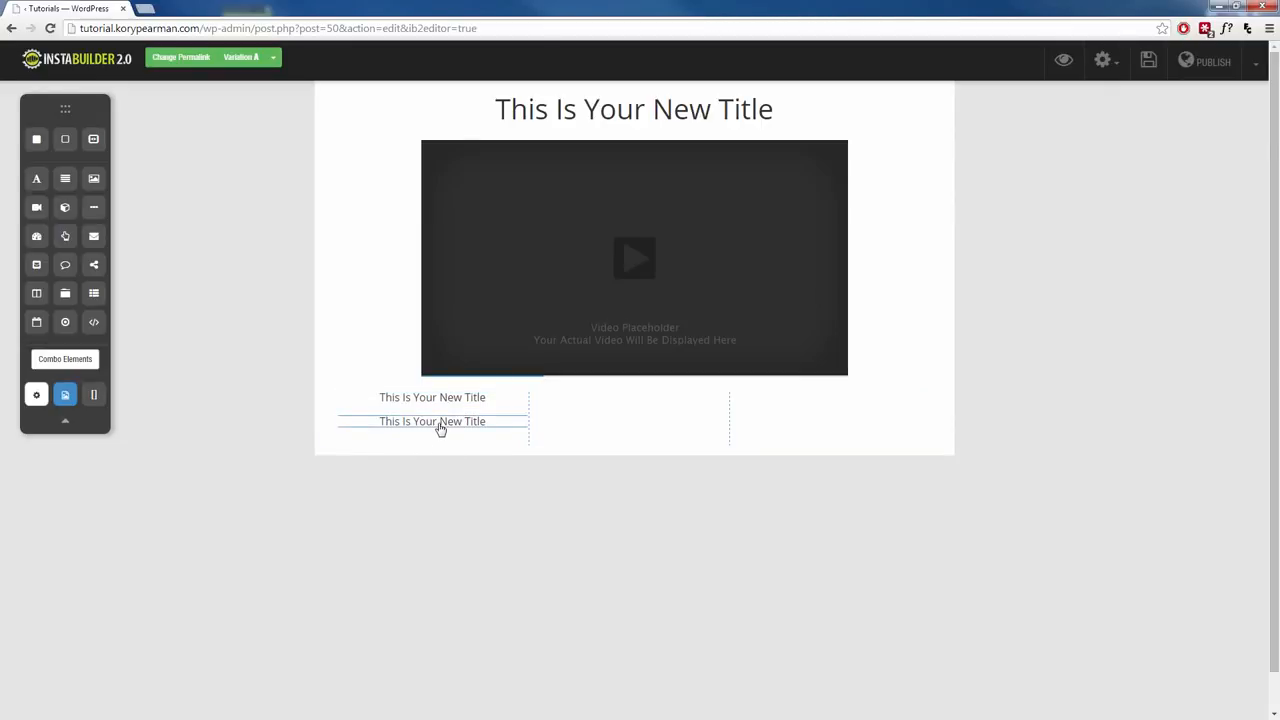
left_click_drag(440, 427, 606, 414)
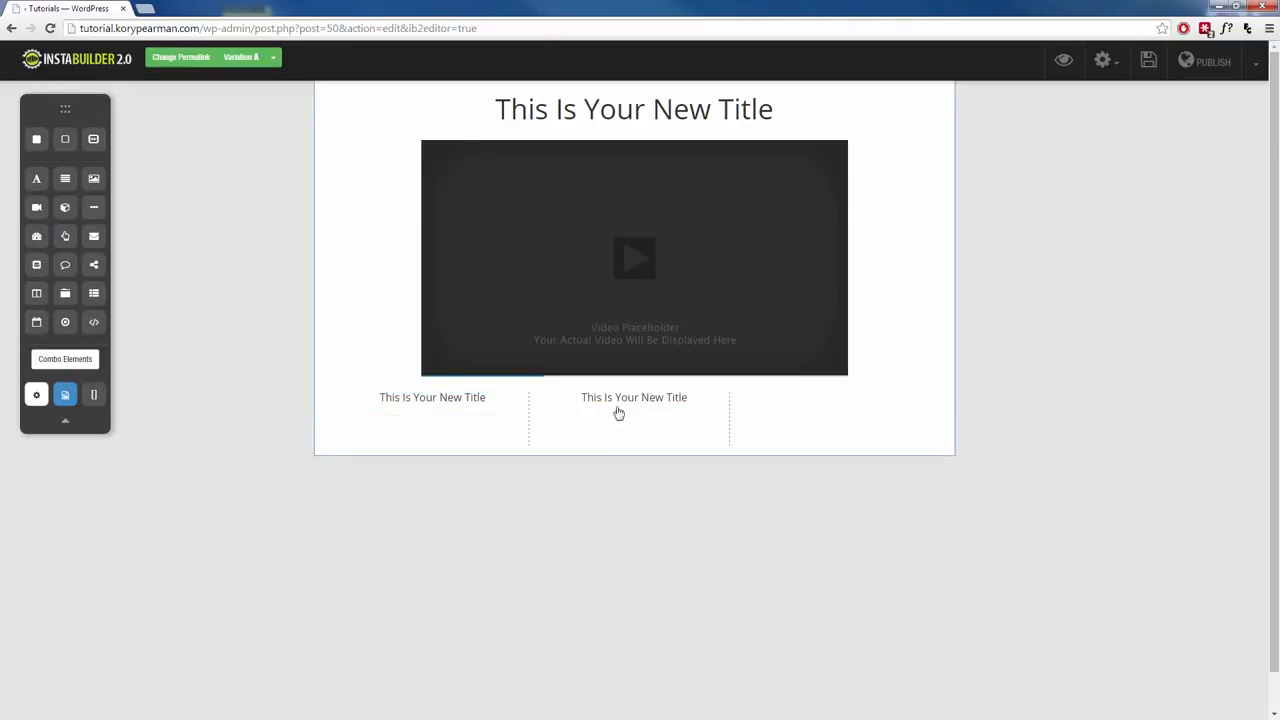
left_click(688, 422)
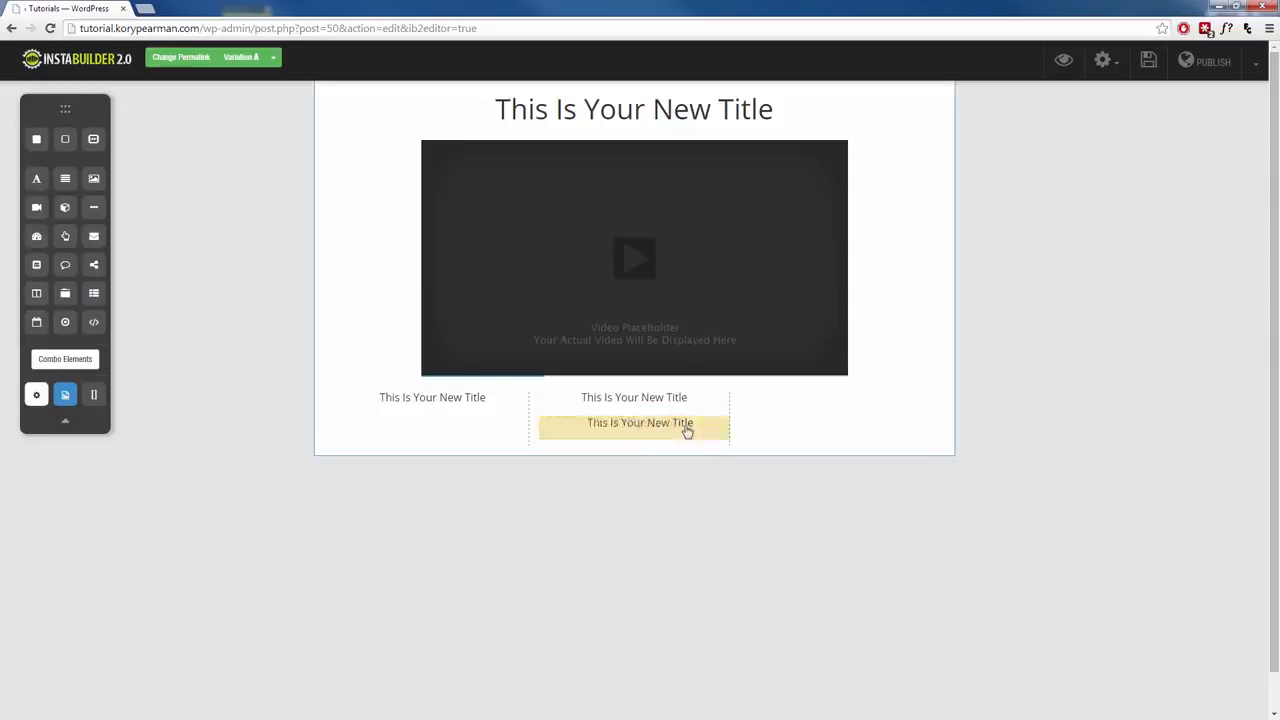
left_click_drag(688, 432, 812, 408)
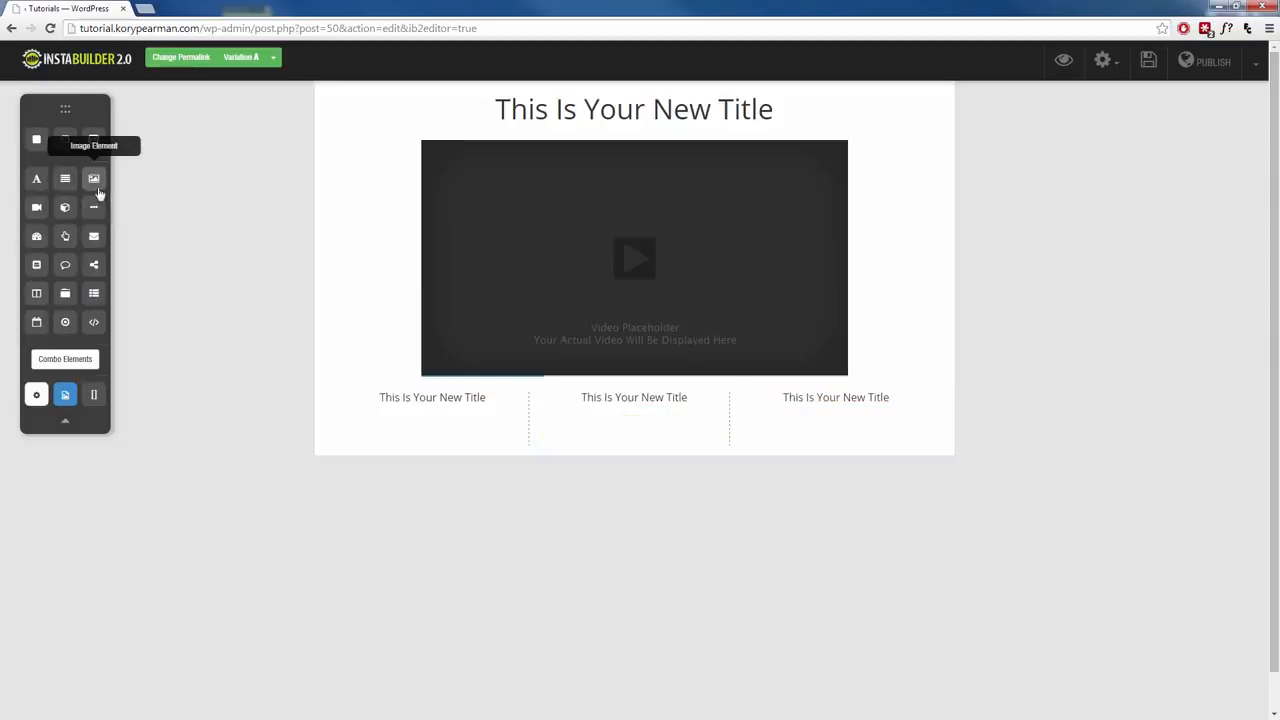
Add a reduced-size image placeholder under the first column's title and duplicate it into the second and third columns.
left_click_drag(94, 178, 428, 419)
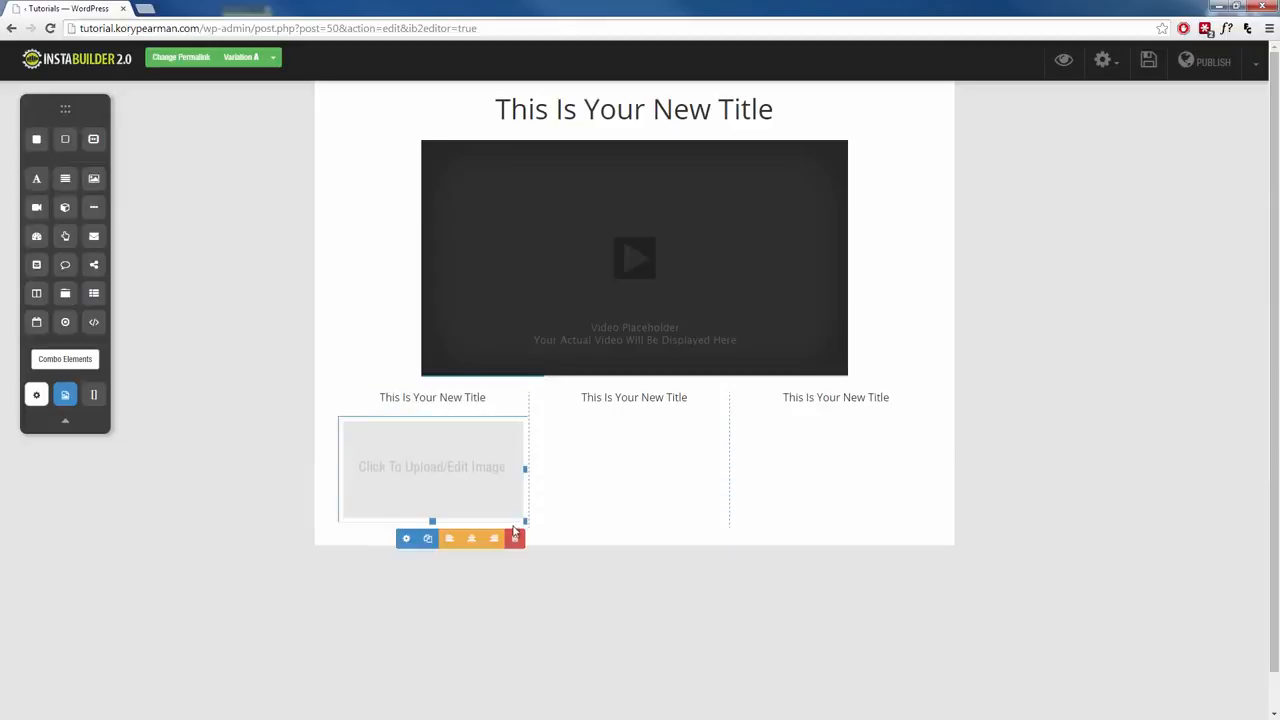
left_click_drag(521, 520, 467, 486)
mouse_move(470, 502)
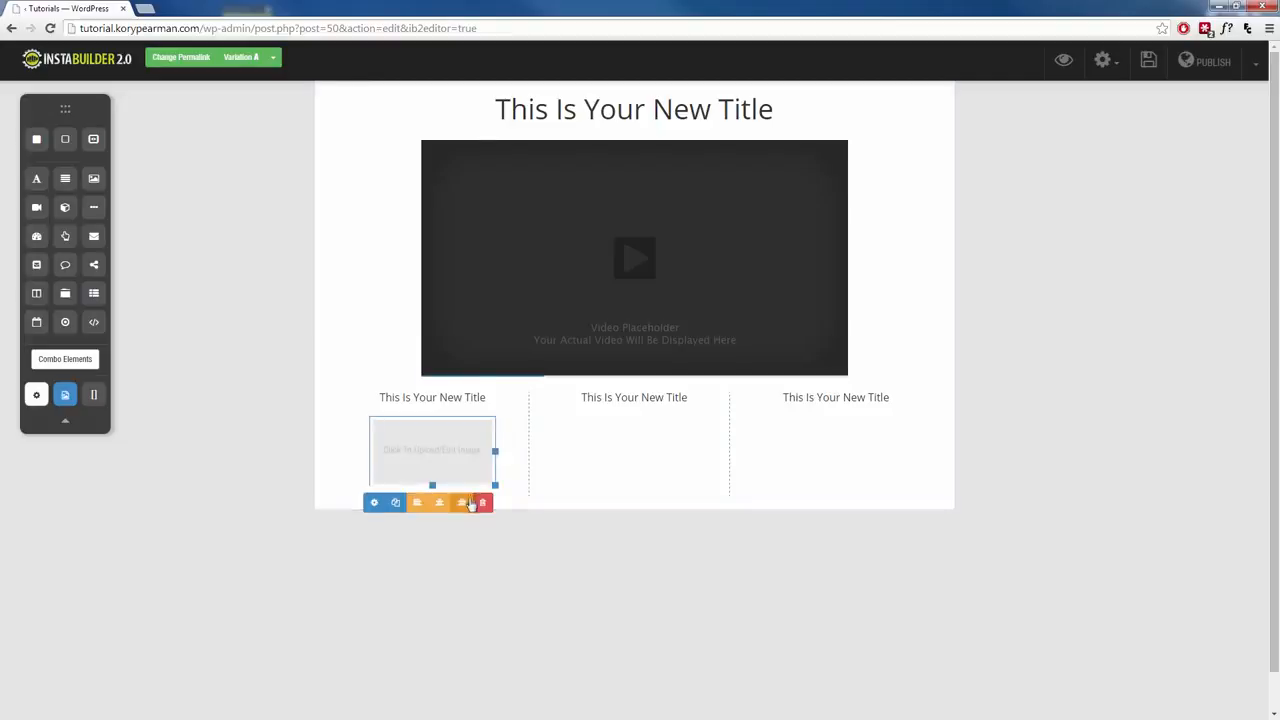
left_click(396, 504)
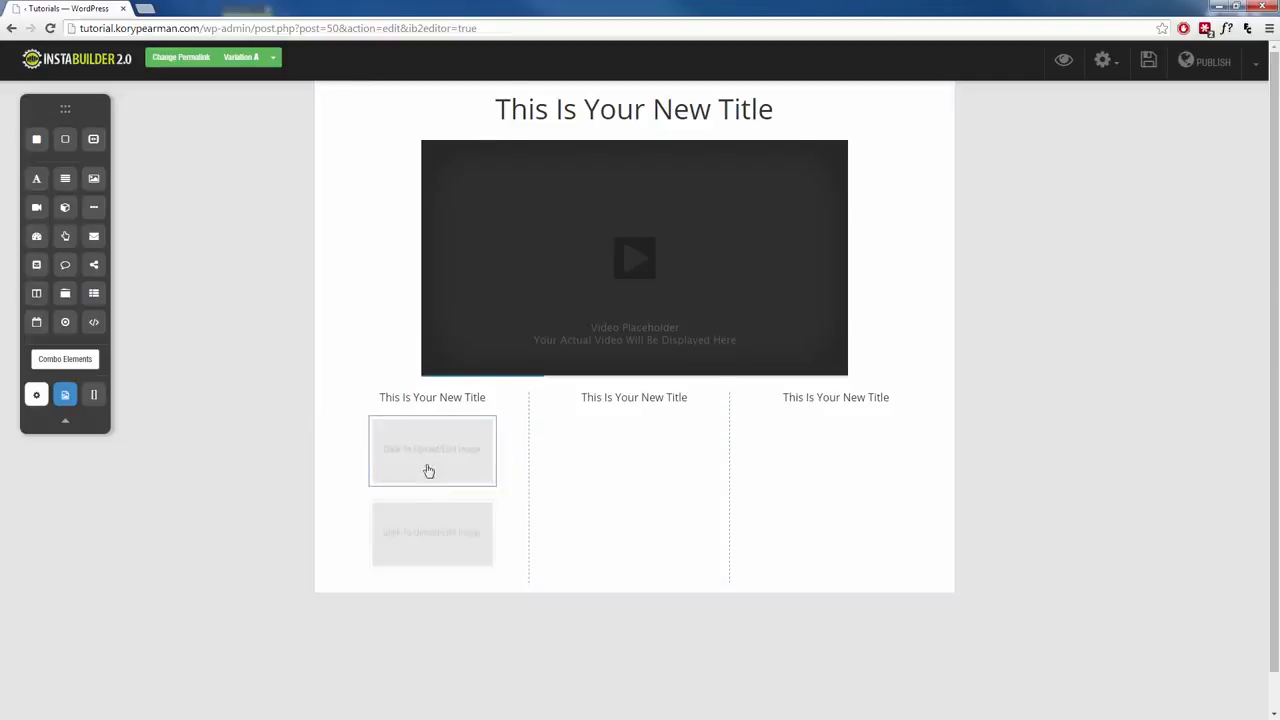
left_click_drag(429, 469, 815, 445)
left_click(596, 504)
scroll(350, 530, "down", 1)
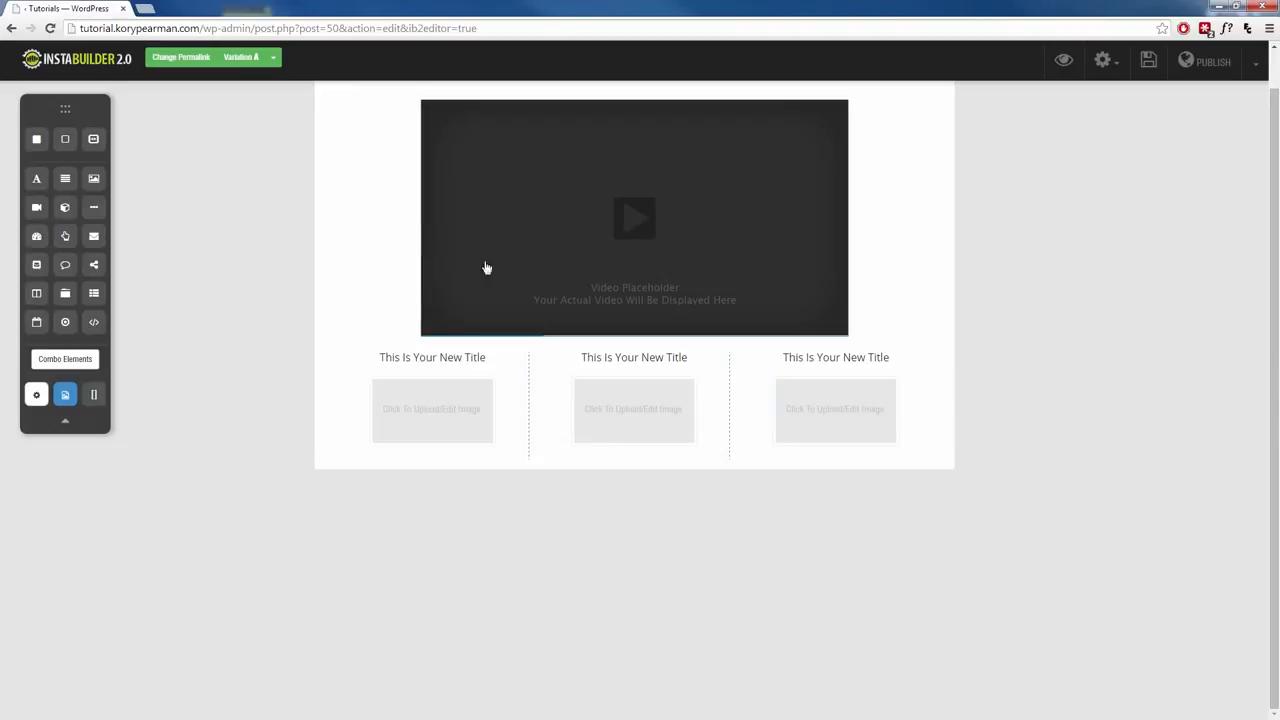
Add a new section below the section containing the video and columns.
scroll(530, 575, "up", 1)
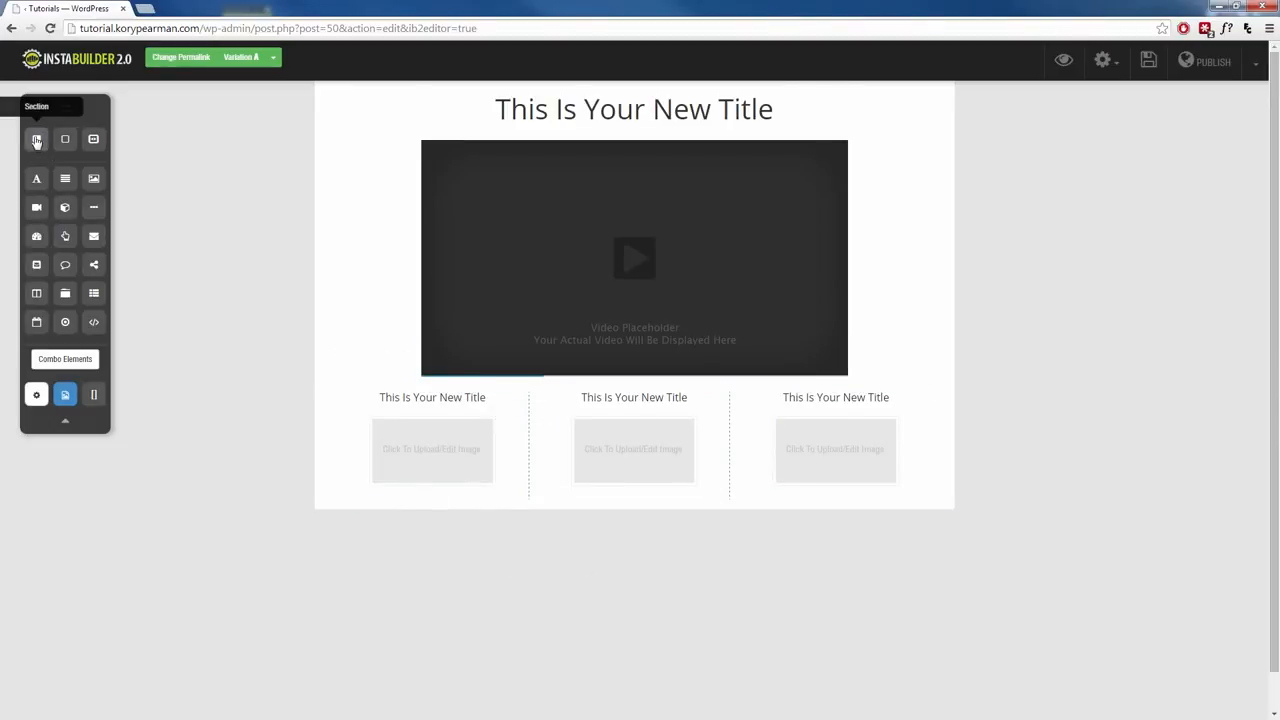
left_click_drag(36, 140, 605, 561)
scroll(229, 578, "down", 2)
scroll(260, 467, "up", 2)
scroll(301, 441, "down", 2)
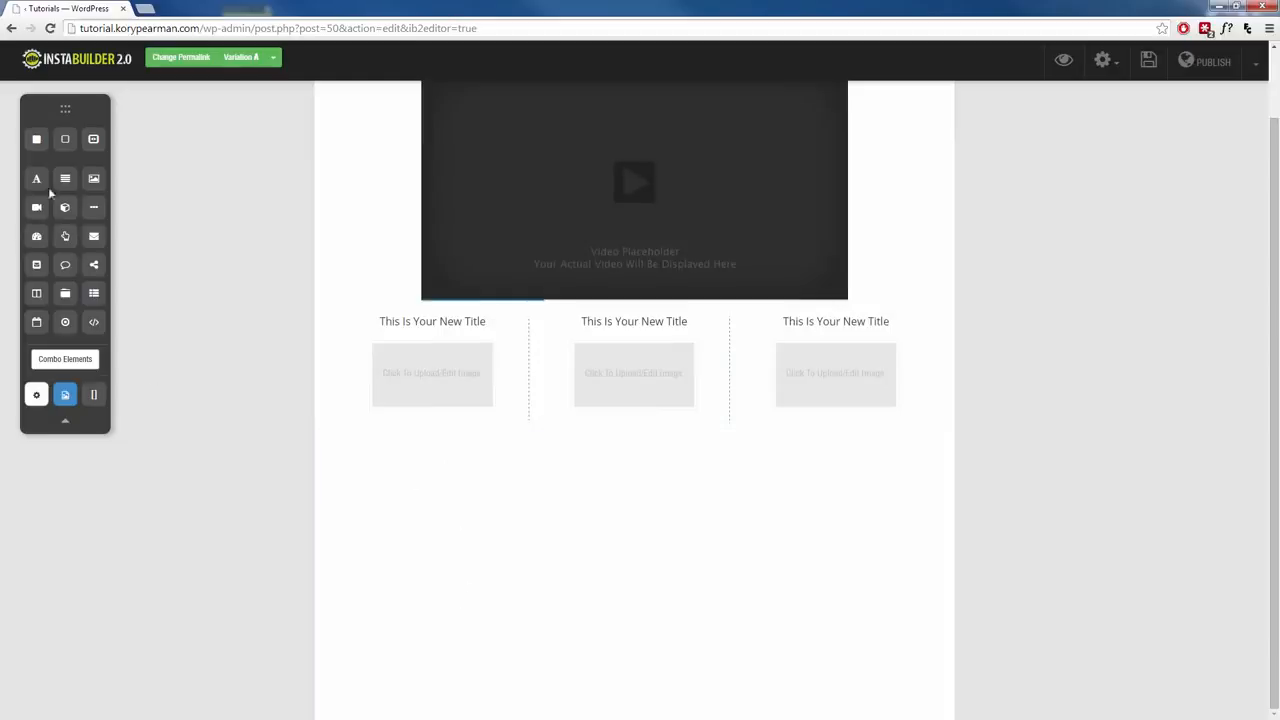
Add a button element to the new section and stretch it to about twice its height.
left_click_drag(63, 237, 1143, 474)
mouse_move(651, 457)
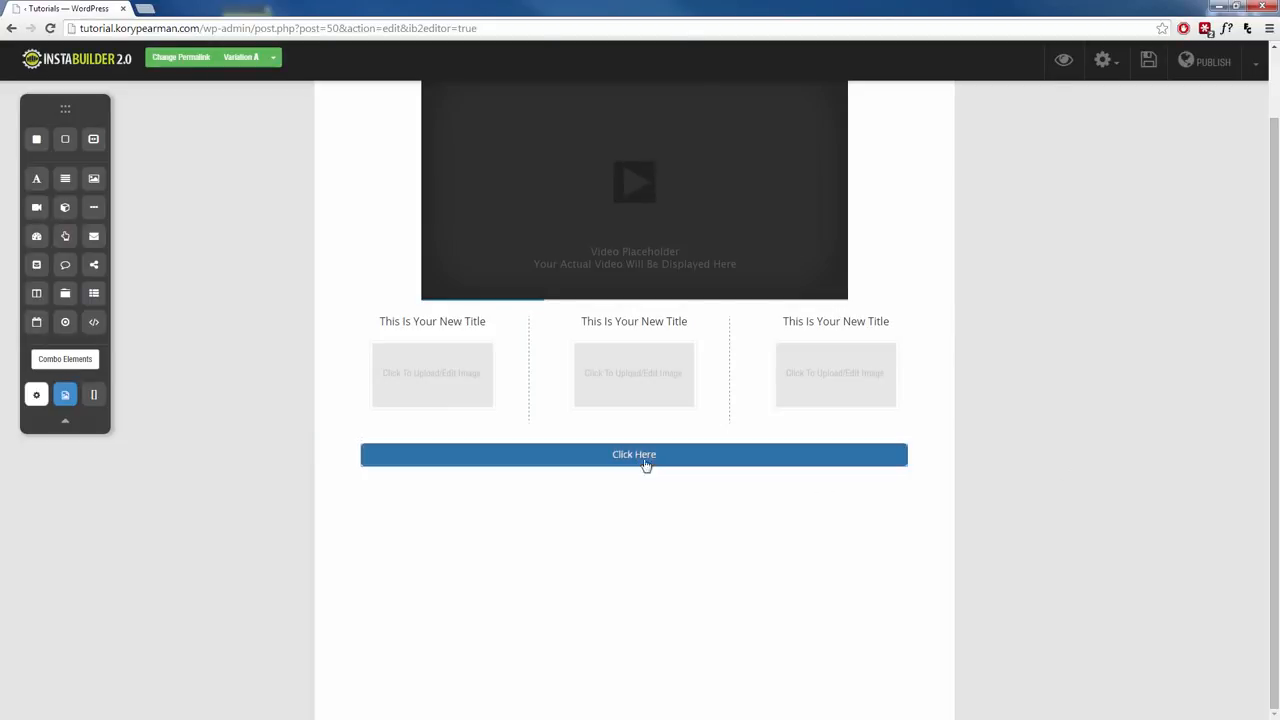
left_click_drag(634, 468, 634, 500)
Set the page's background color to dark red in the page settings.
scroll(549, 563, "up", 1)
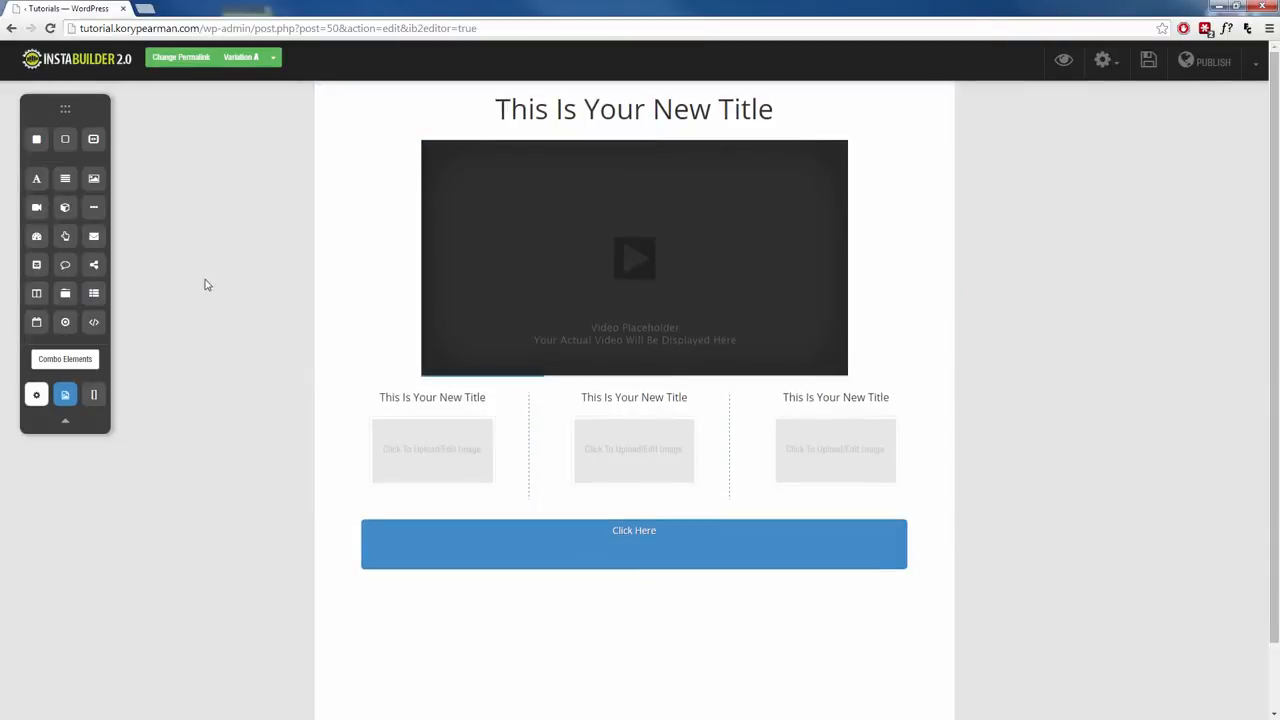
left_click(1104, 63)
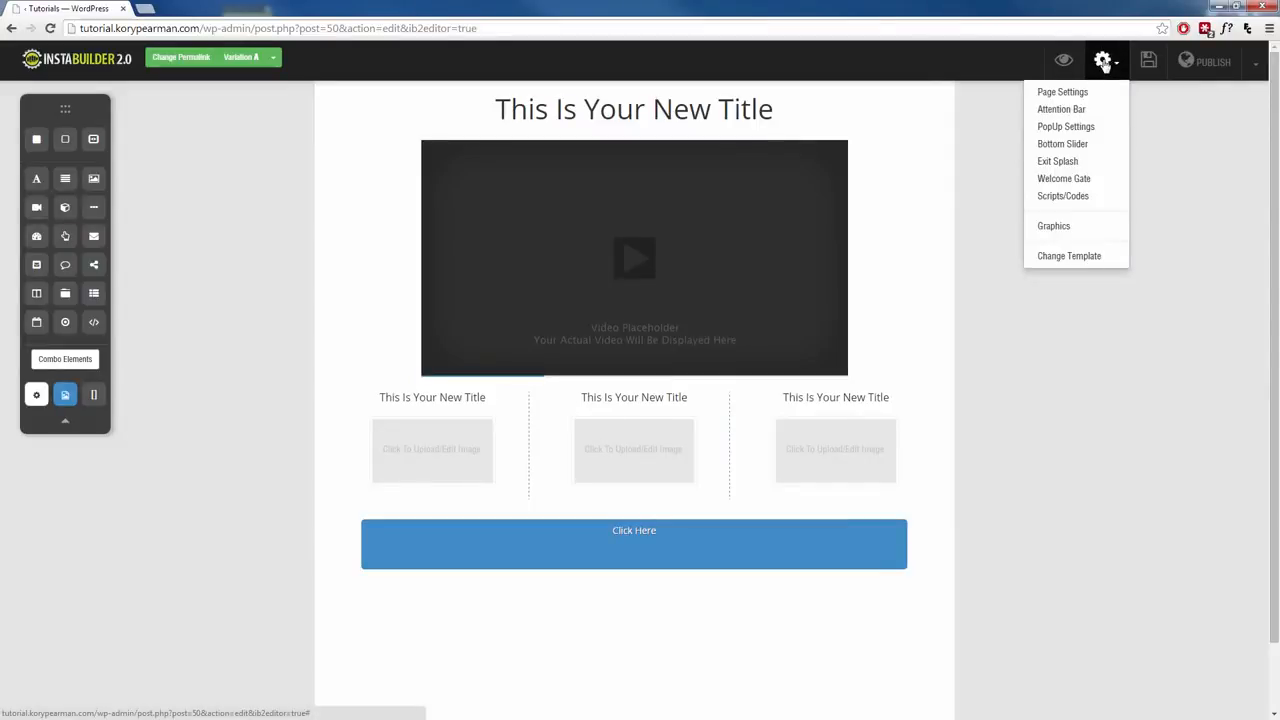
left_click(1063, 92)
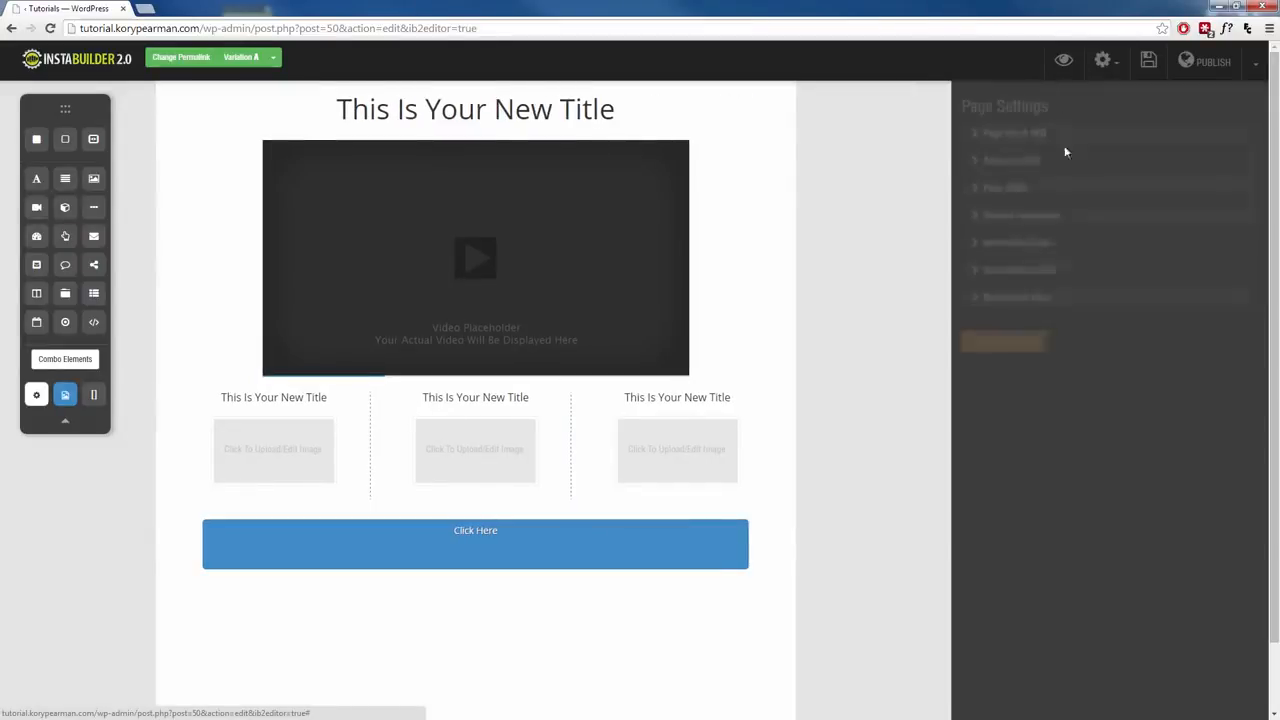
left_click(1051, 244)
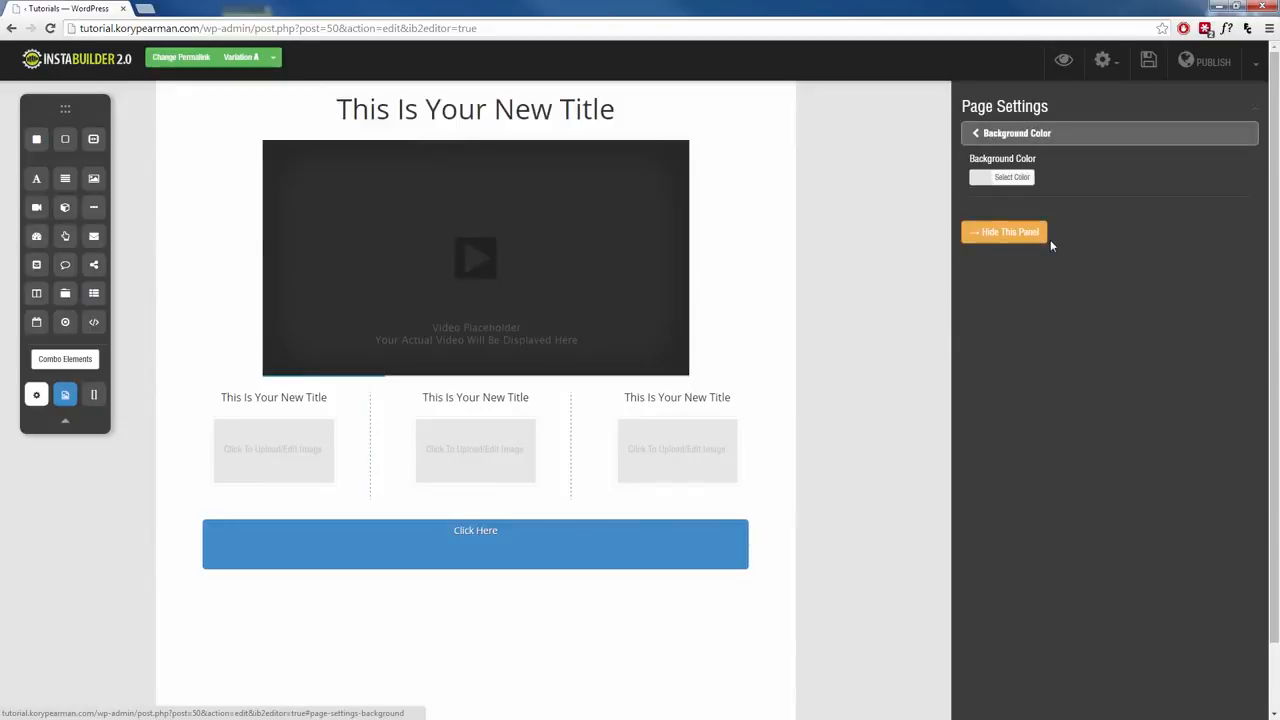
left_click(983, 181)
left_click_drag(1027, 258, 1003, 220)
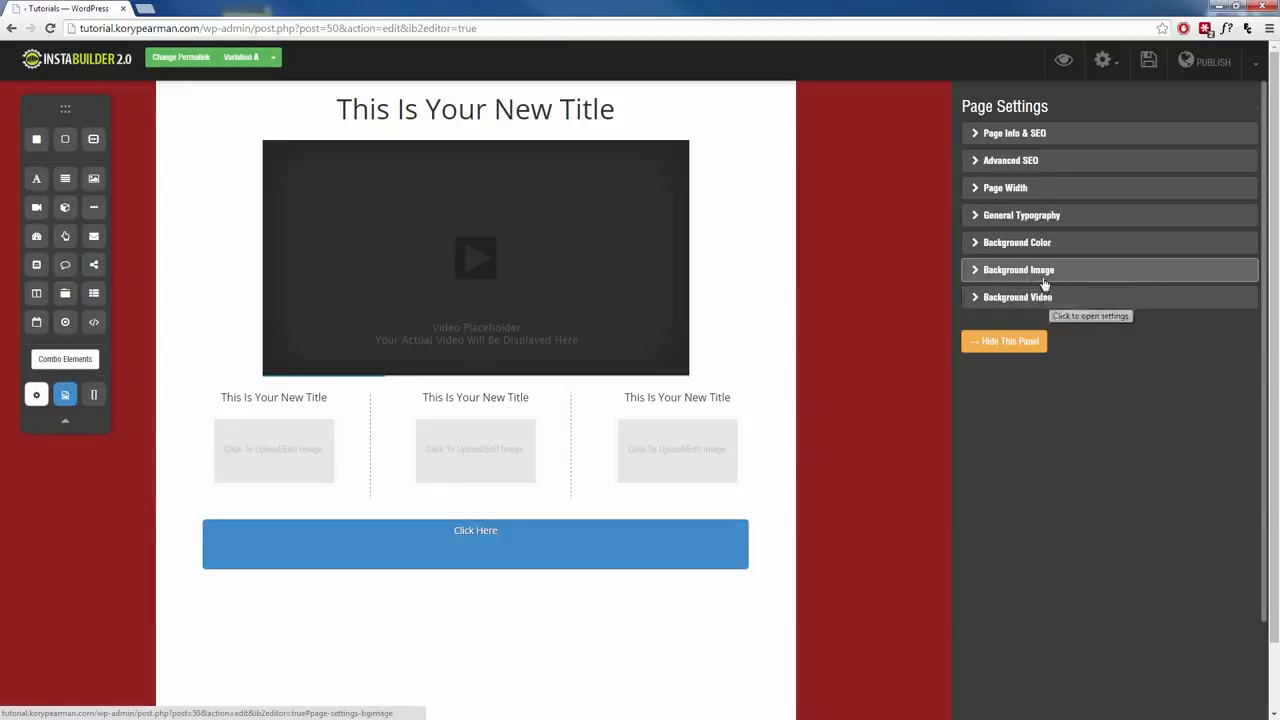
Examine the background image settings and the available ways to supply an image.
left_click(1041, 276)
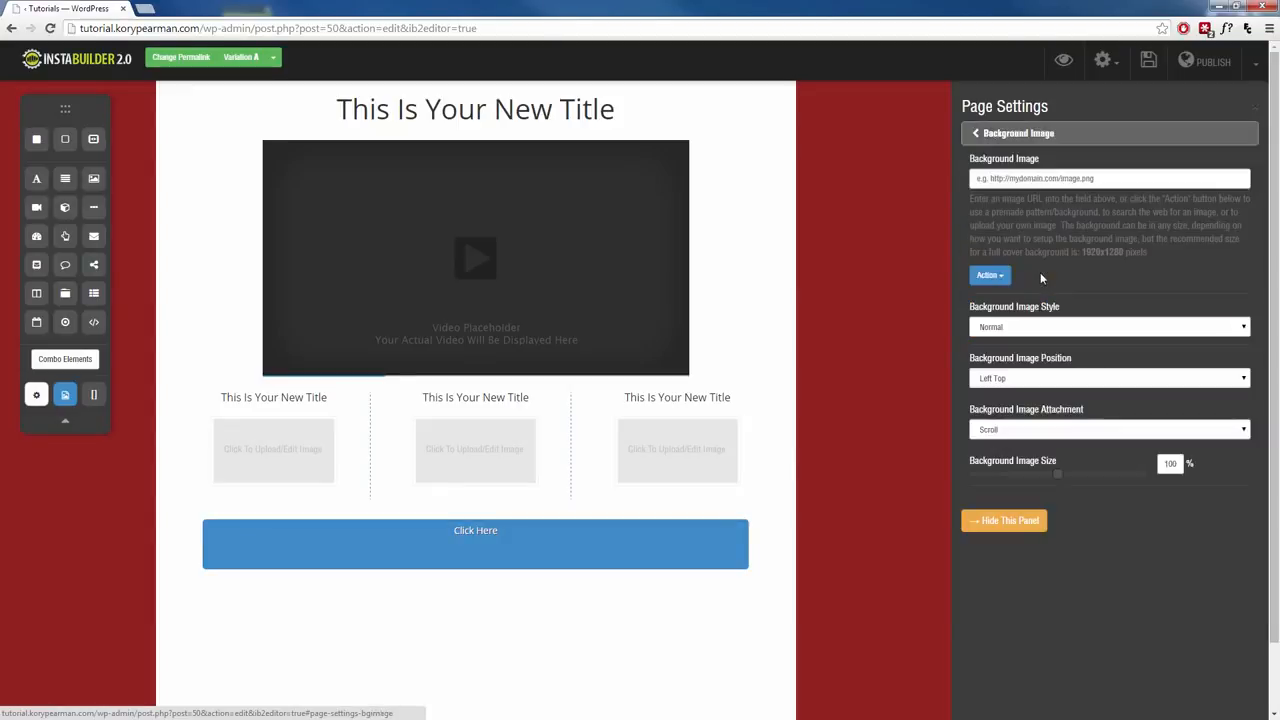
left_click(1008, 280)
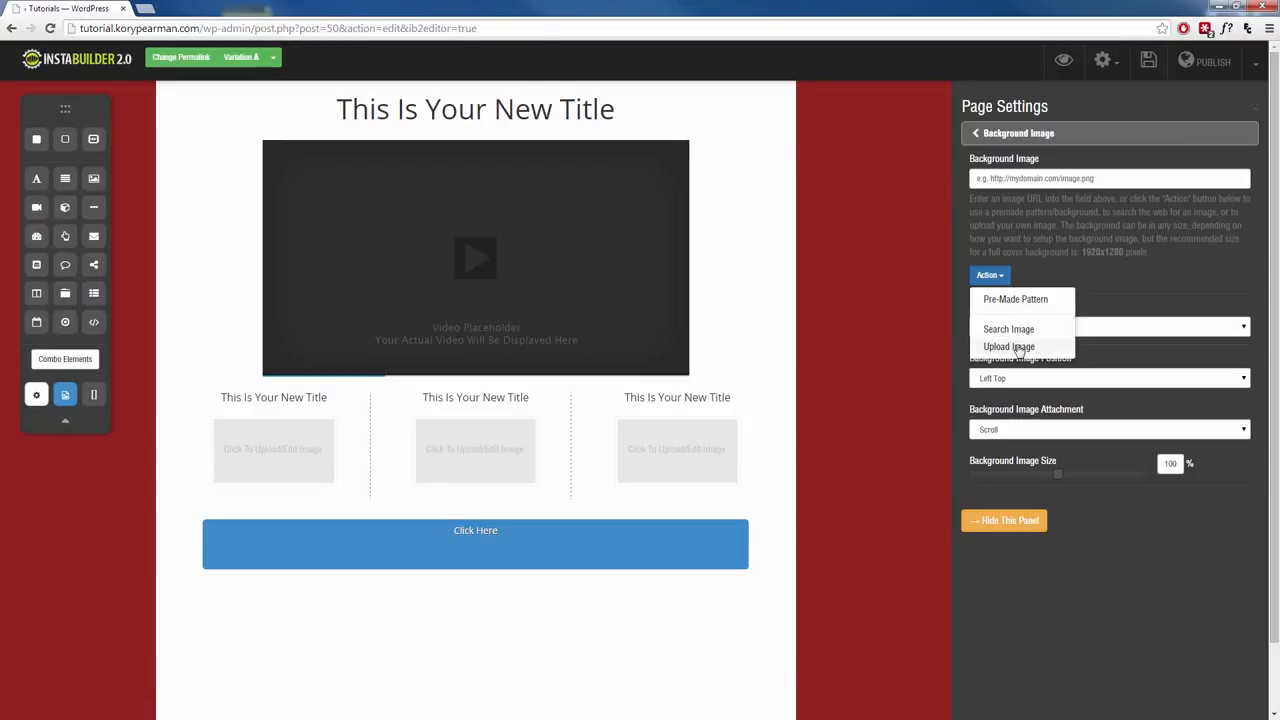
left_click(984, 135)
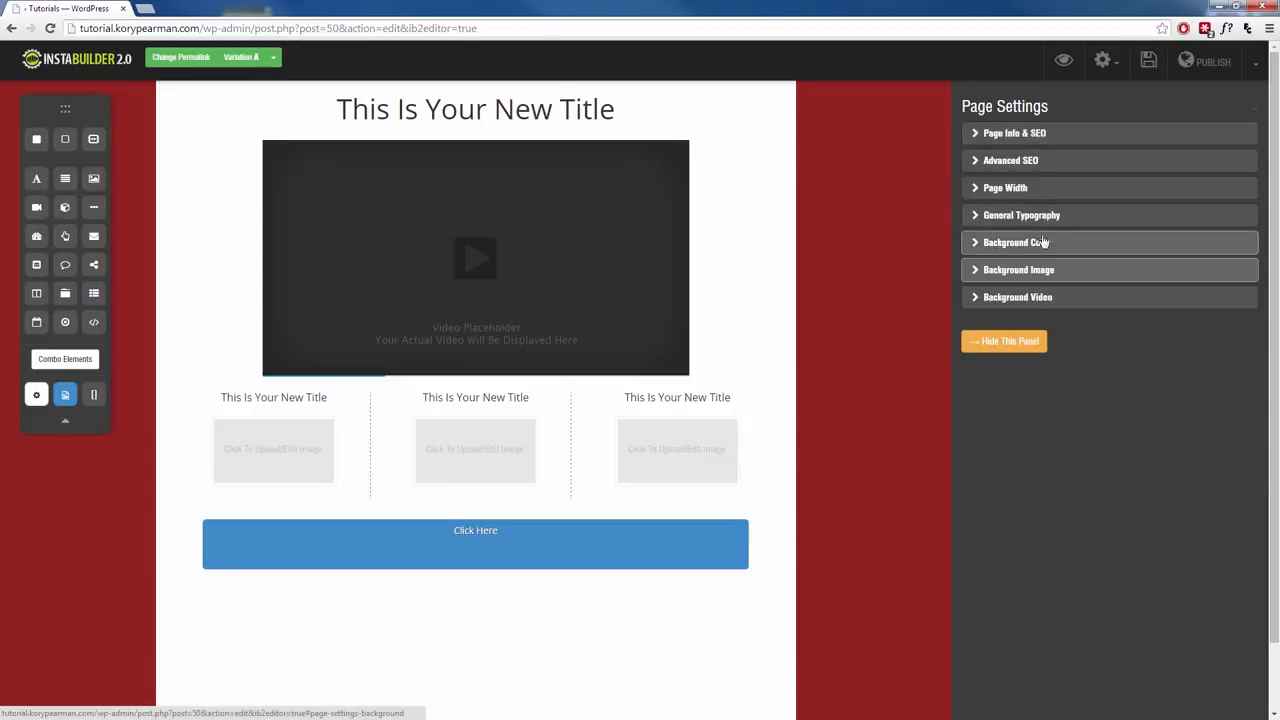
Change the page's background color to the near-black shade #0f0f0f and close the page settings.
left_click(1044, 244)
left_click(983, 178)
left_click(1064, 298)
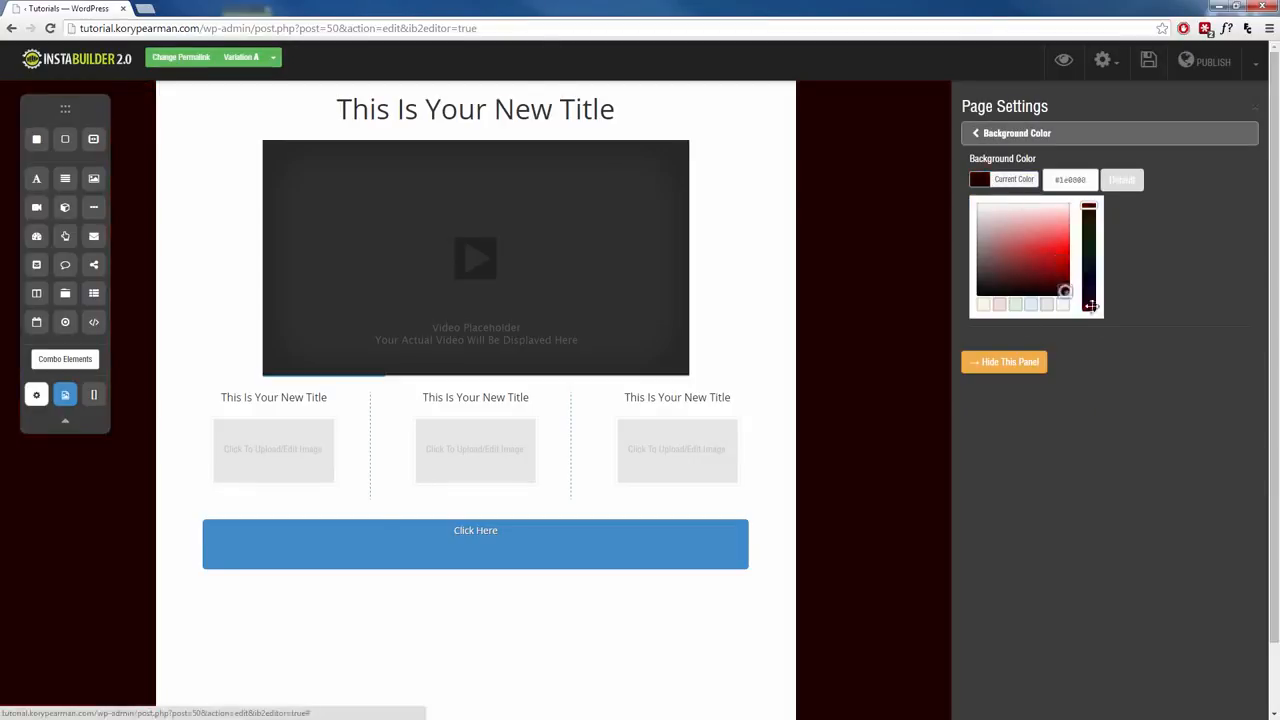
left_click(1123, 302)
left_click(1000, 180)
left_click(976, 294)
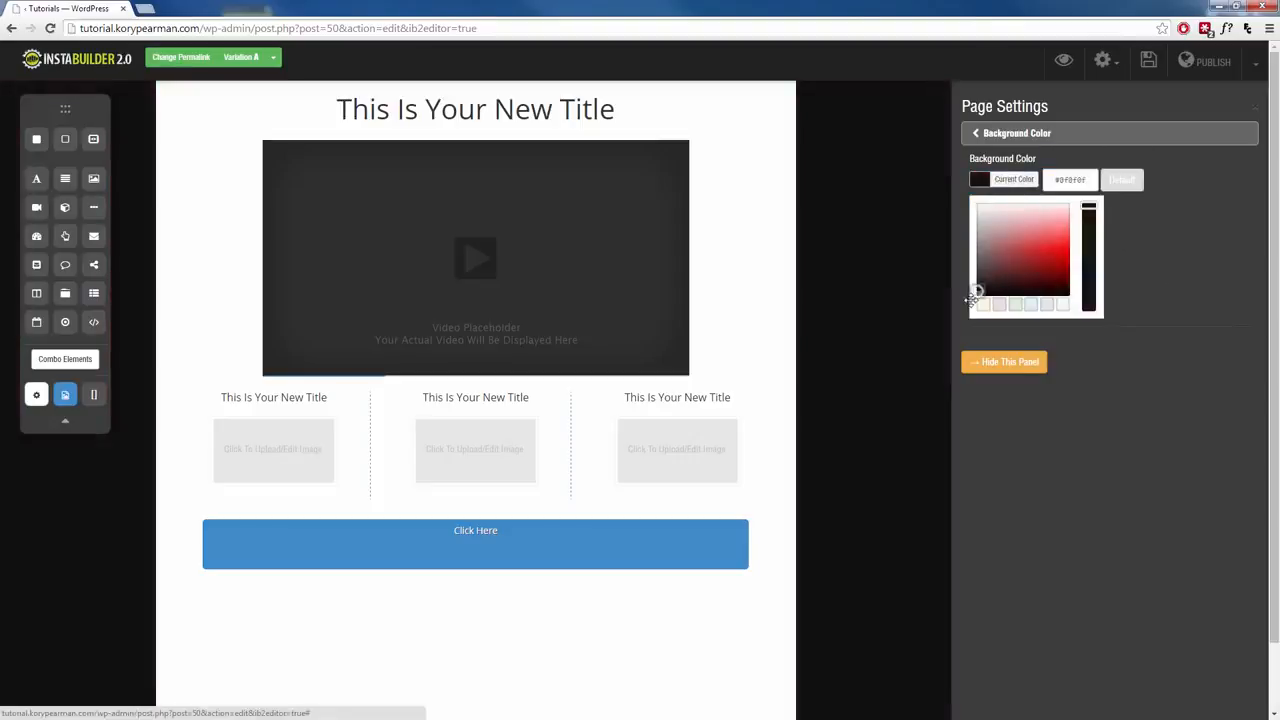
left_click(1186, 265)
left_click(991, 236)
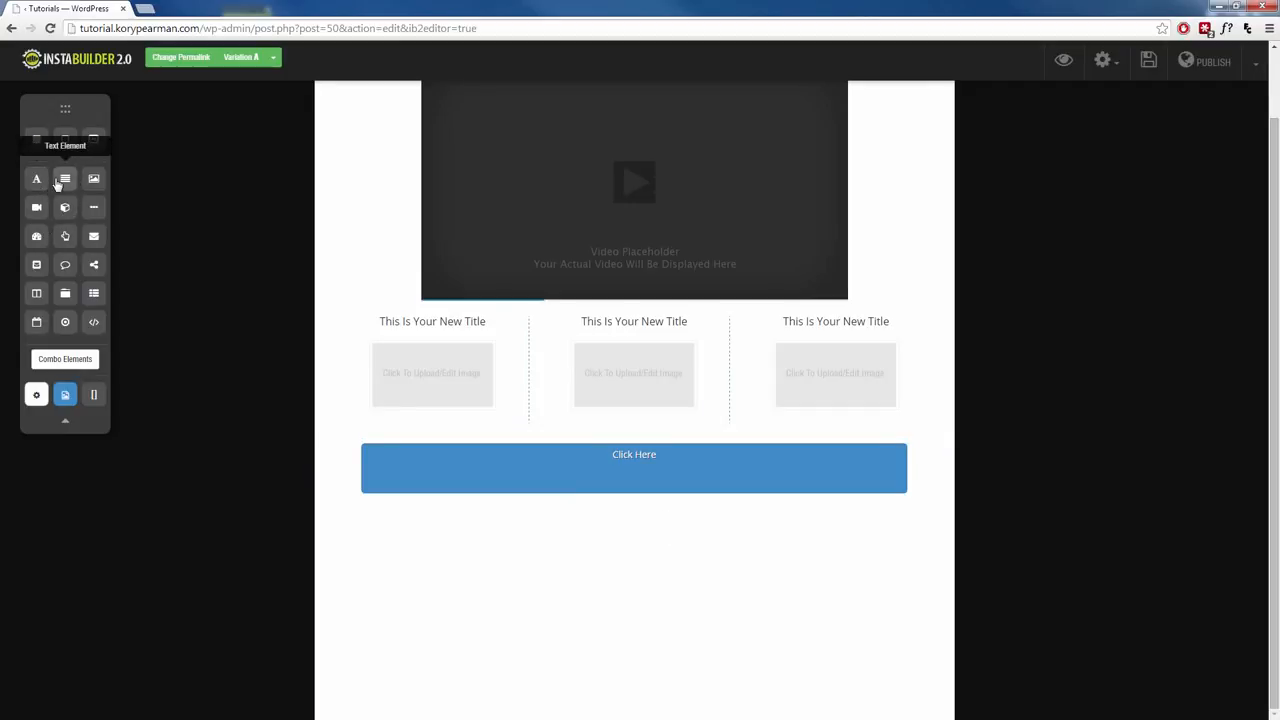
Add a text element and a countdown timer below the button.
left_click_drag(65, 178, 408, 582)
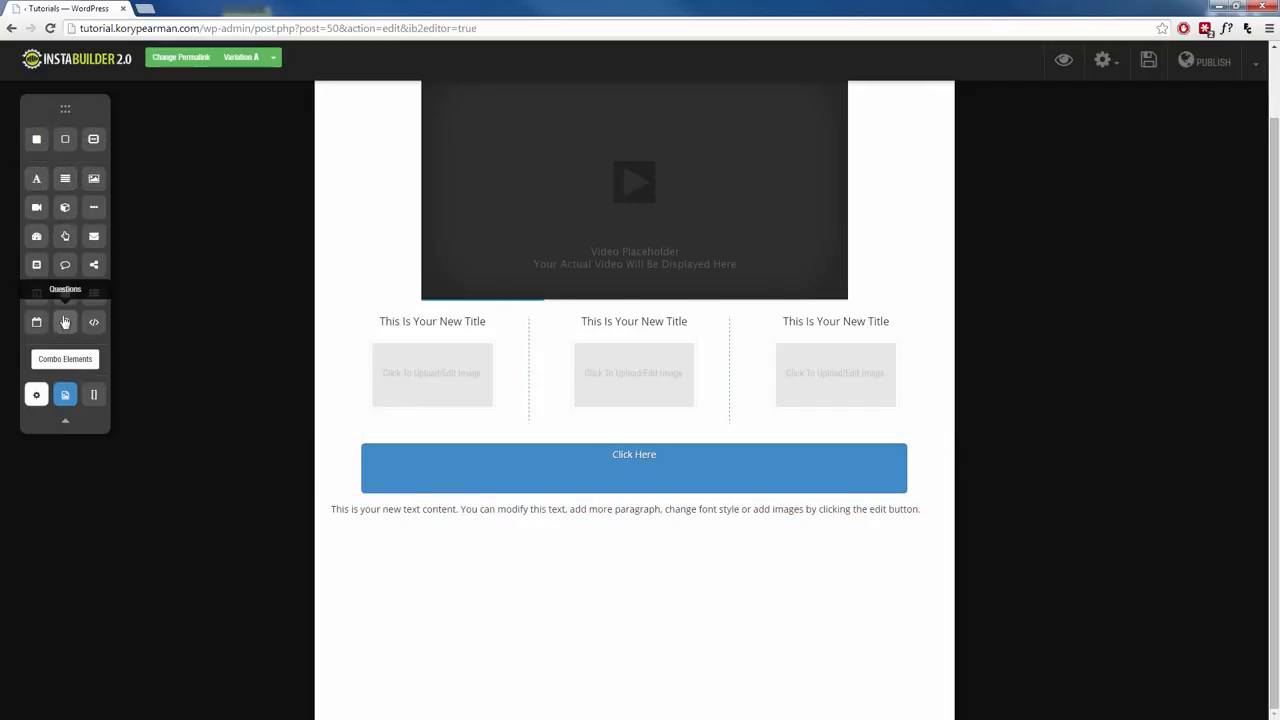
left_click_drag(36, 236, 447, 594)
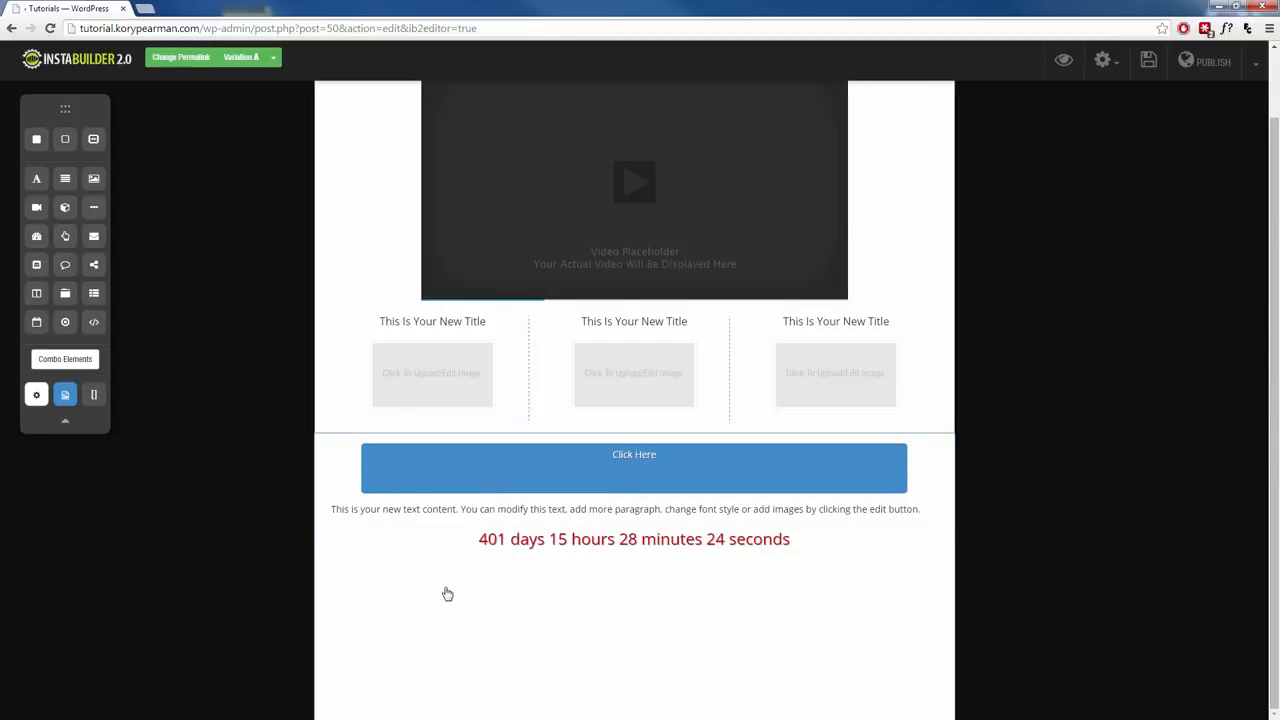
Delete the section with the video and columns and the section with the button to empty the page.
scroll(445, 591, "up", 2)
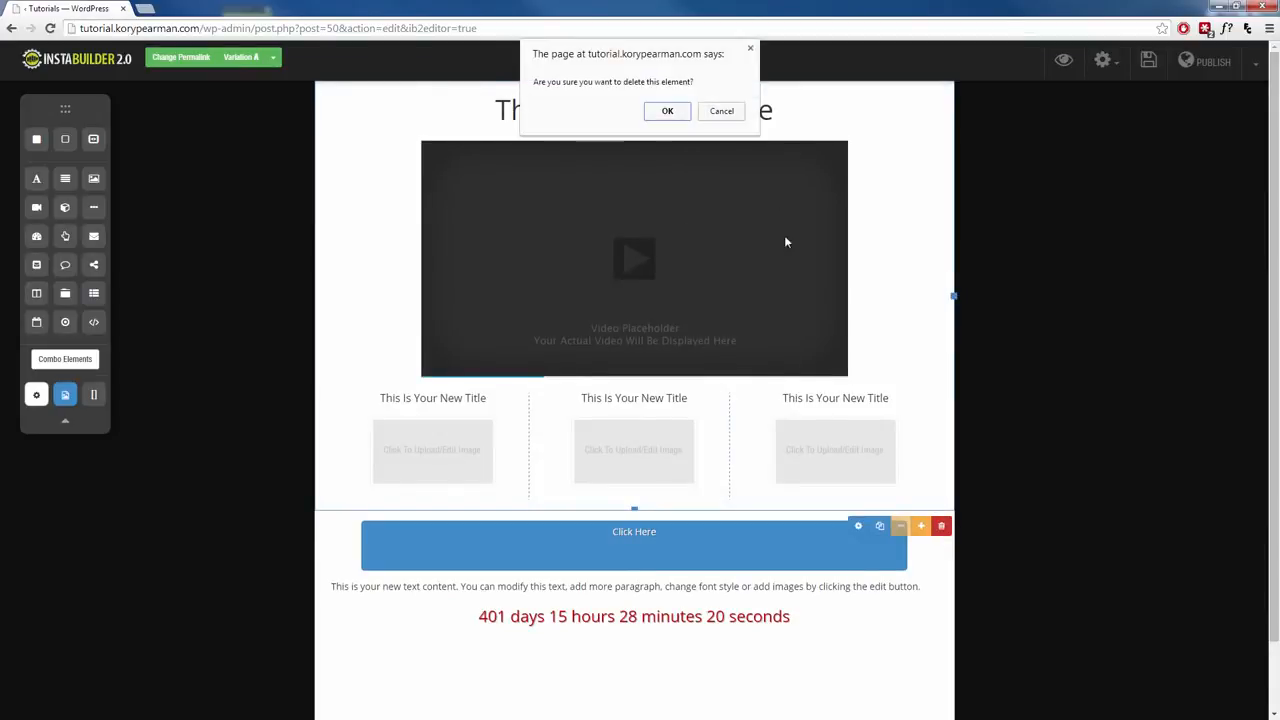
left_click(664, 109)
mouse_move(920, 280)
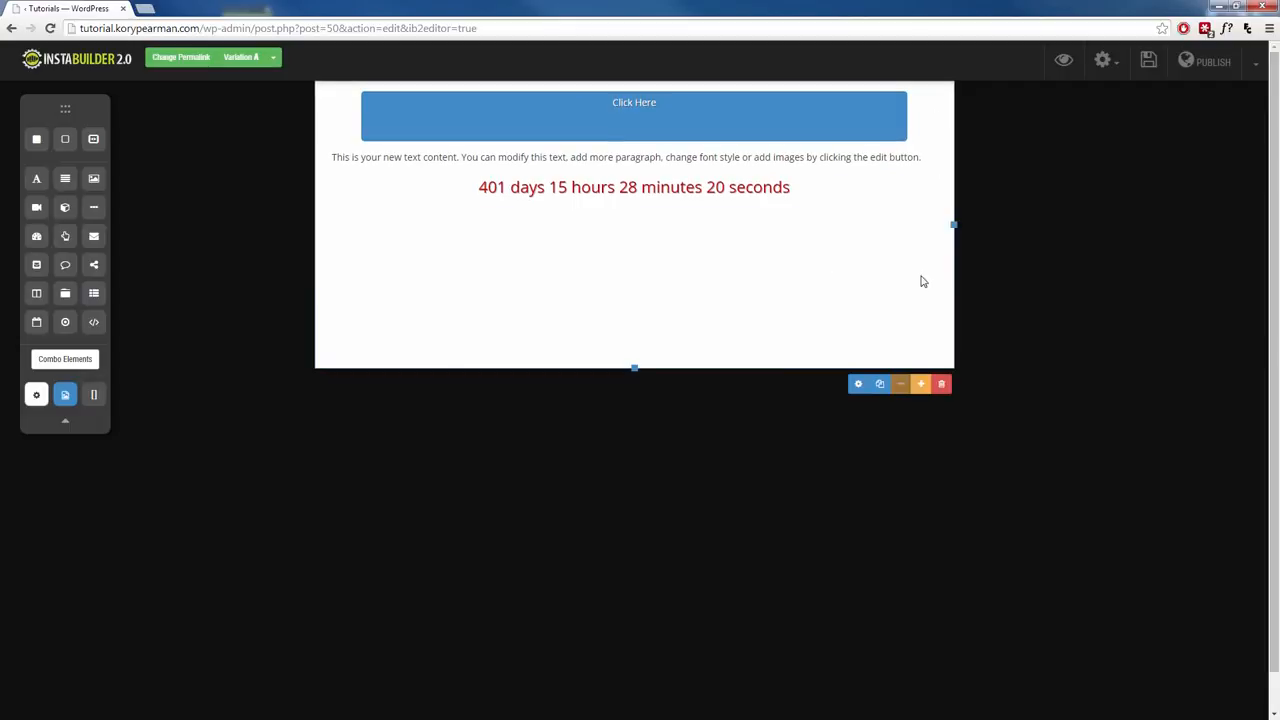
left_click(667, 109)
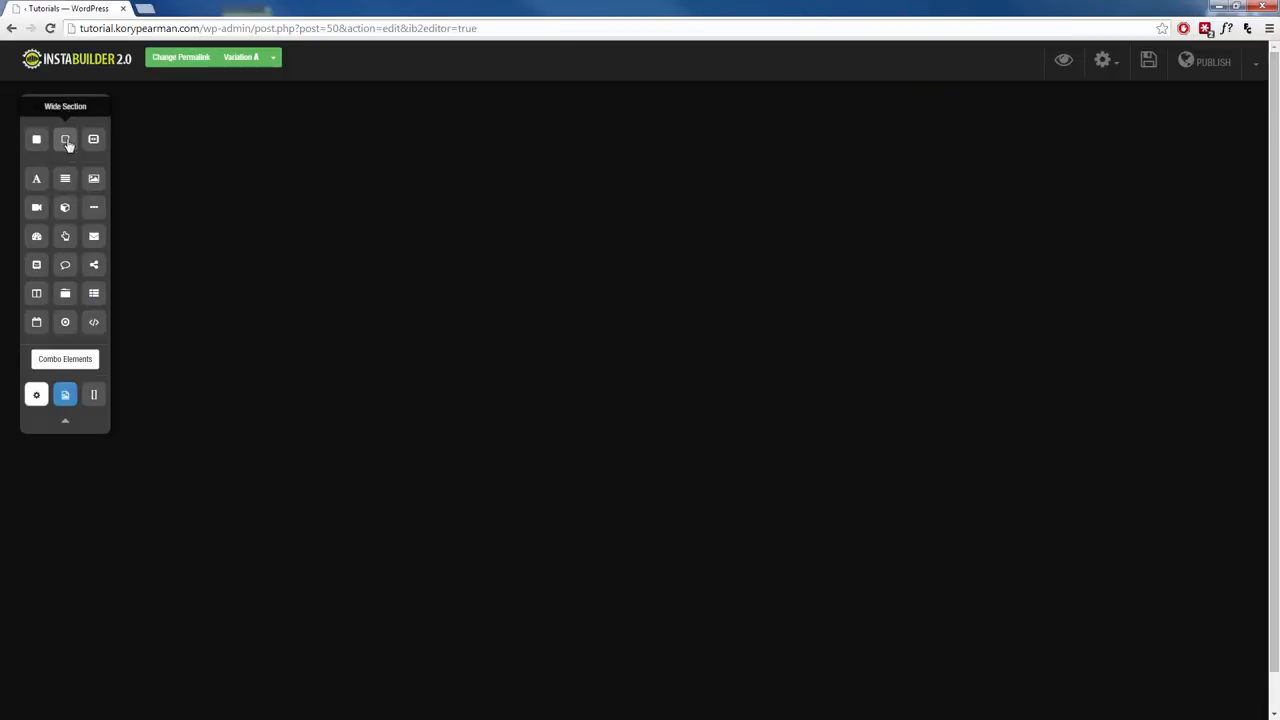
Add a wide section containing a centered title with a video element below it.
left_click_drag(65, 143, 600, 120)
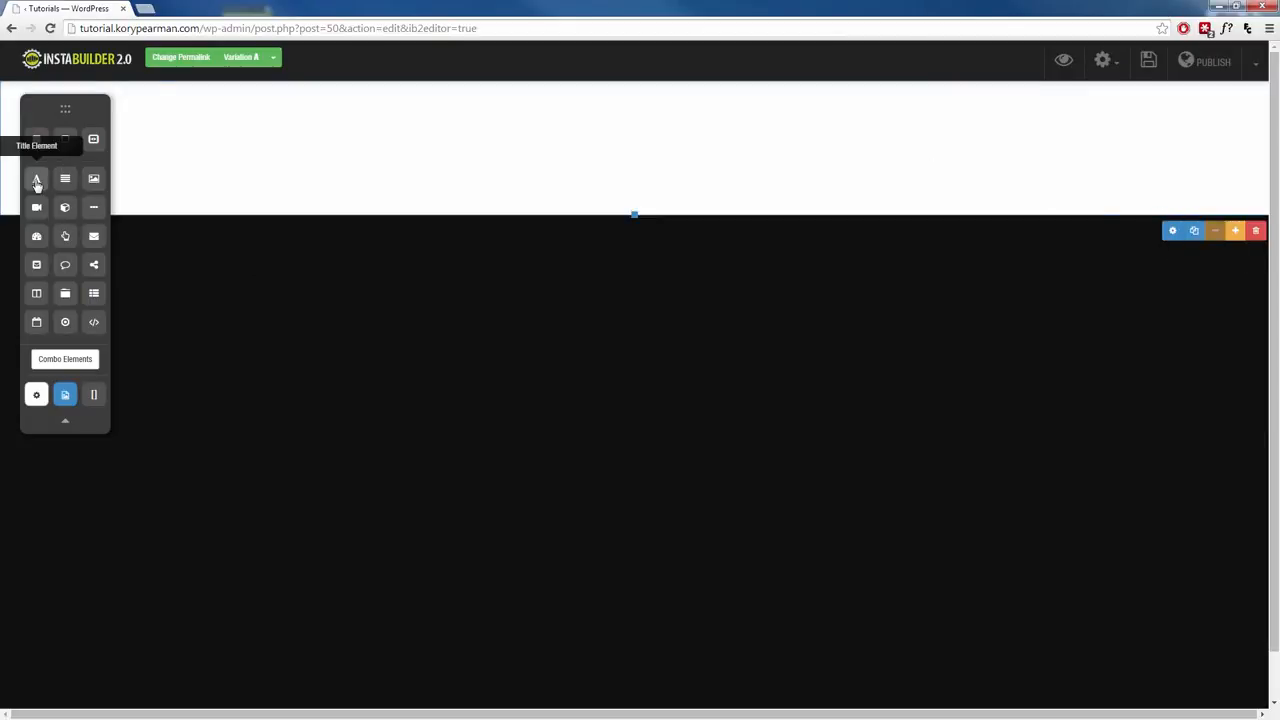
left_click_drag(36, 183, 620, 122)
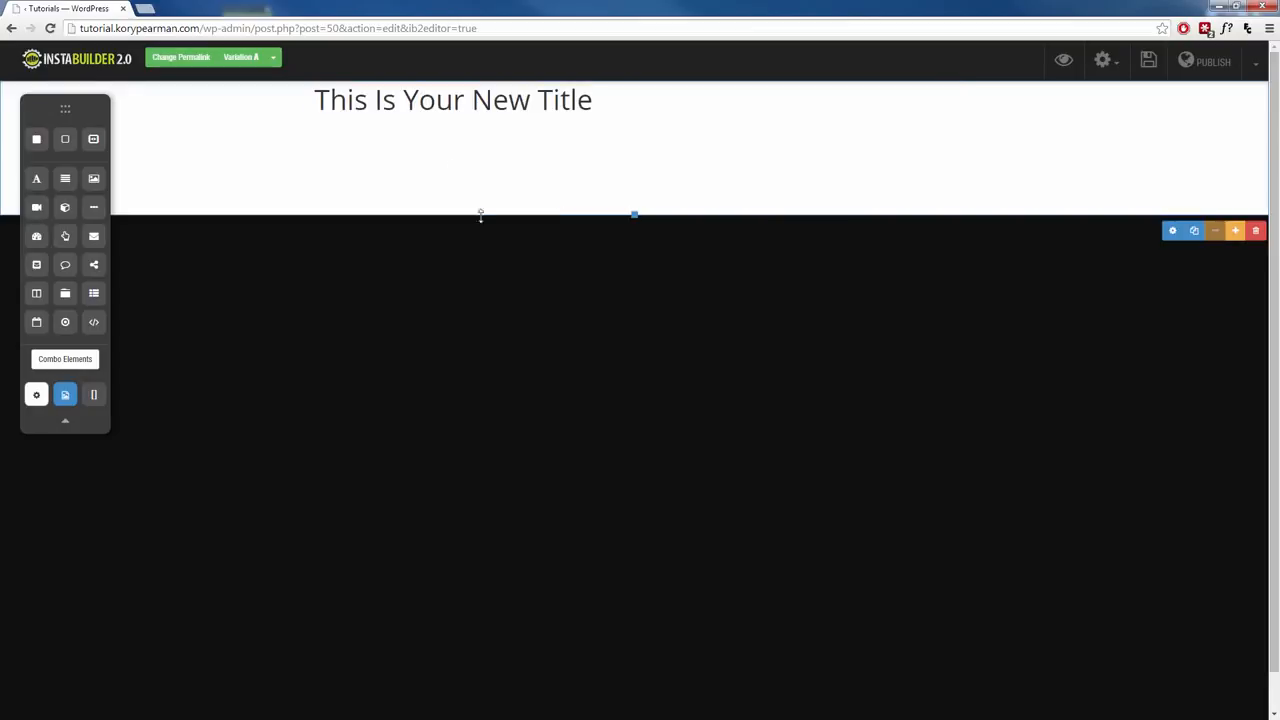
left_click(871, 133)
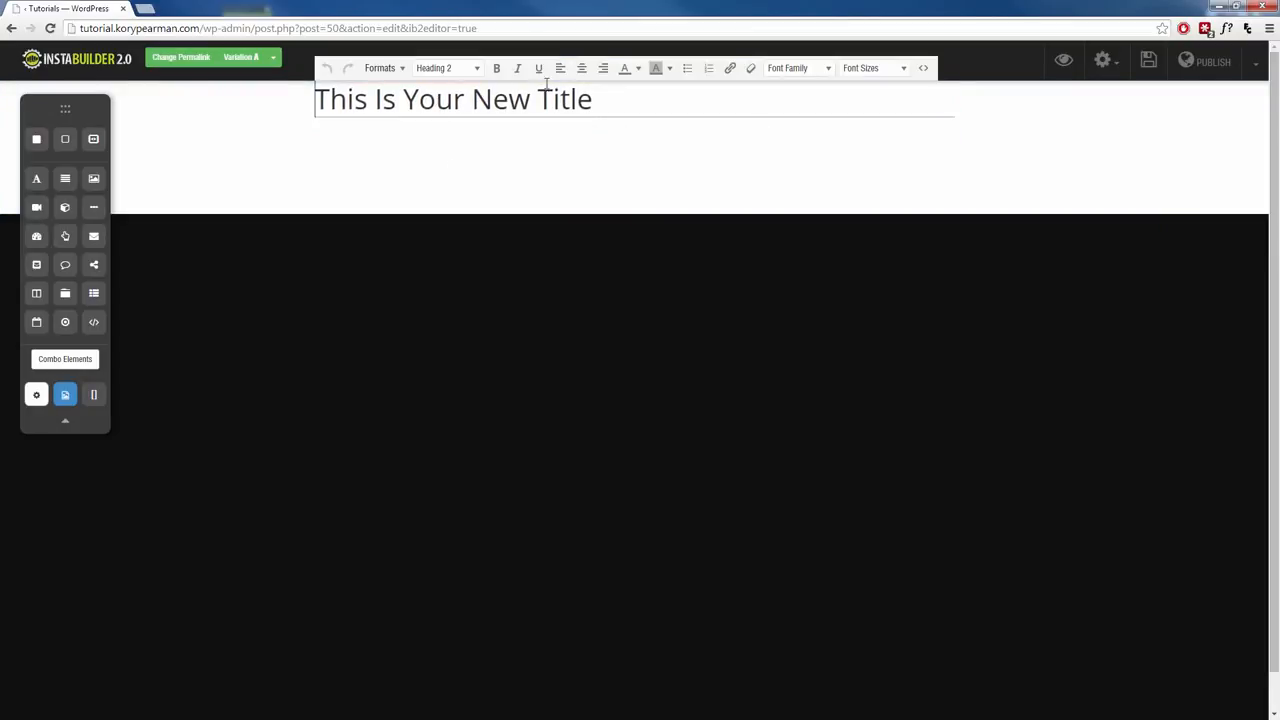
left_click(582, 70)
left_click_drag(64, 207, 511, 472)
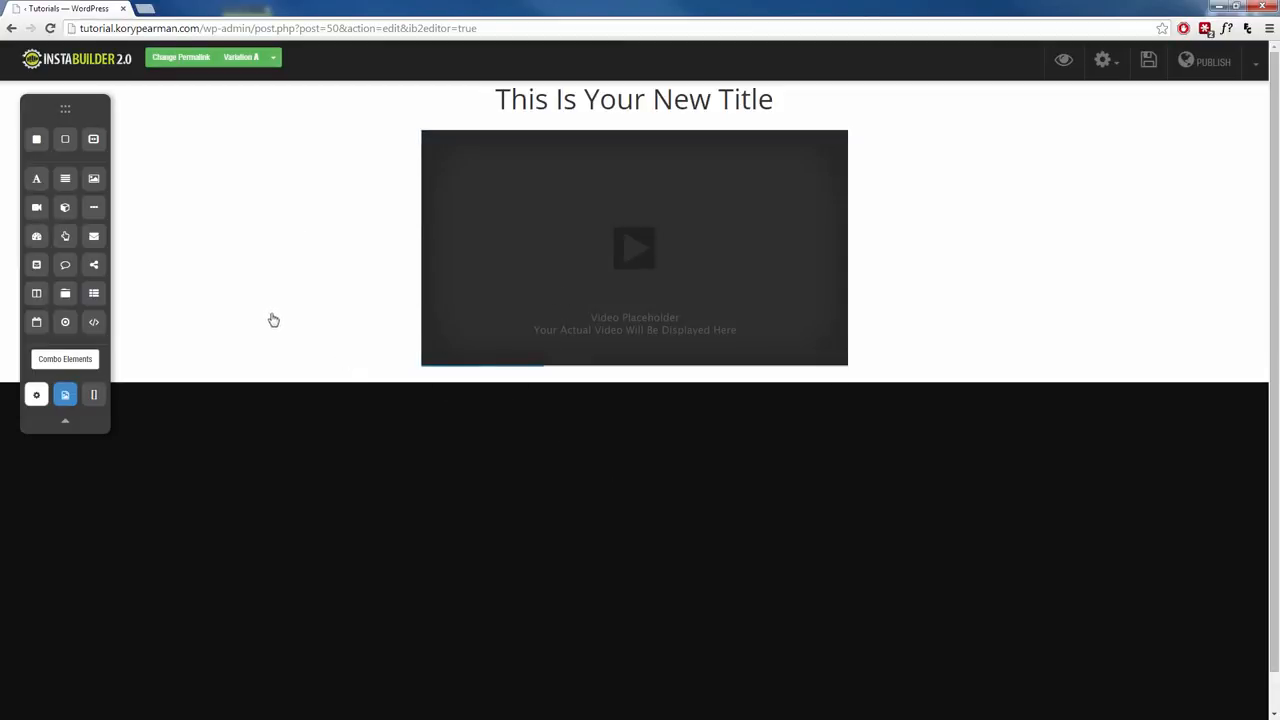
Add a second wide section below the video section and set its background color to red #e71c1c.
left_click_drag(64, 143, 578, 420)
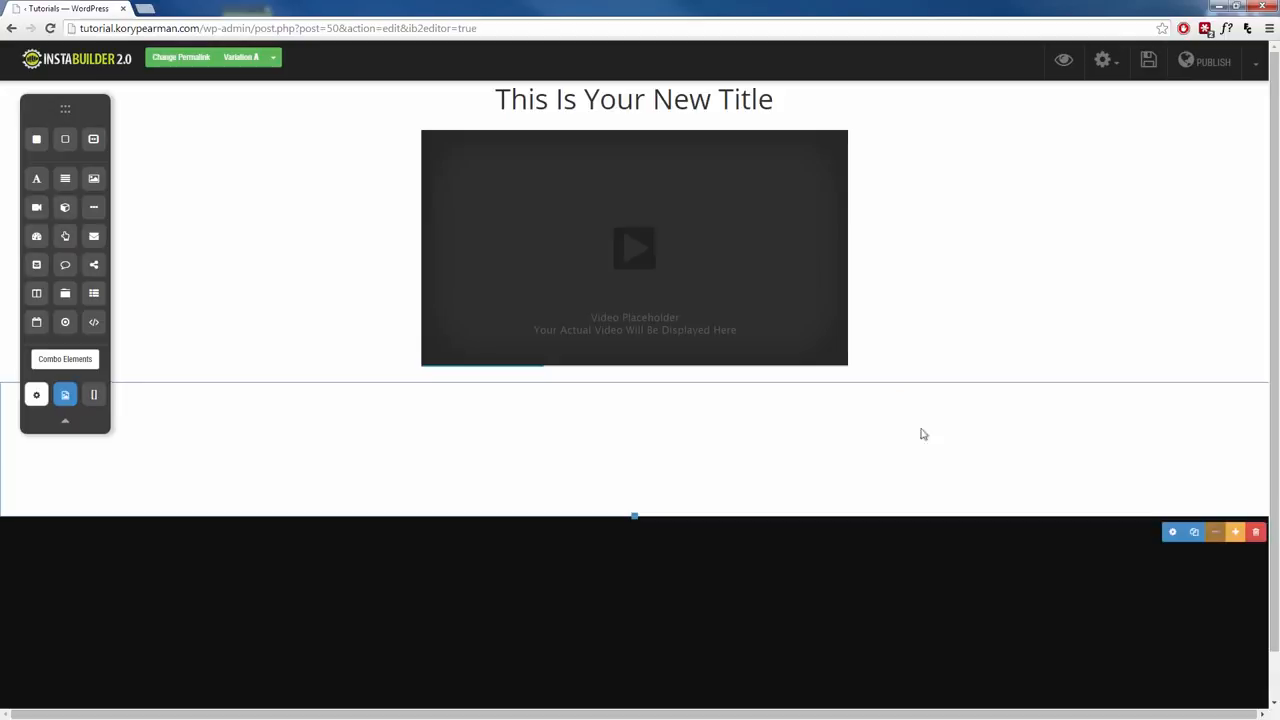
left_click(1171, 535)
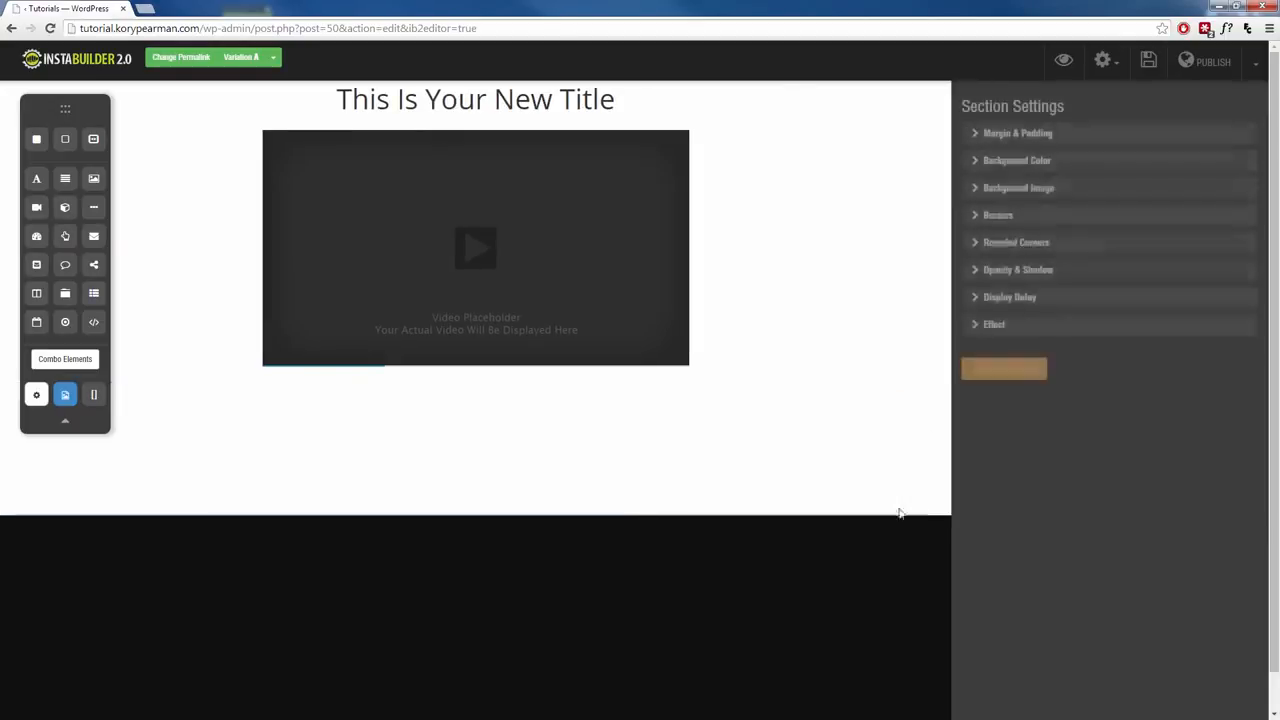
left_click(1049, 163)
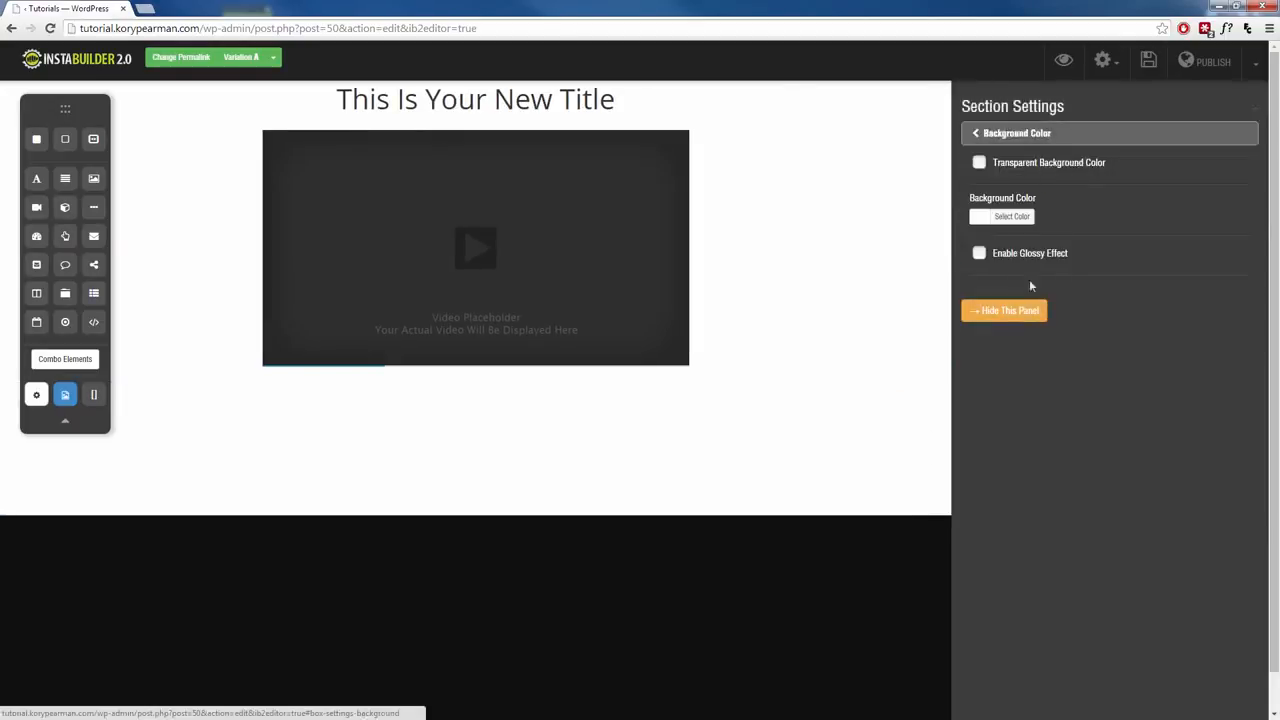
left_click(984, 219)
mouse_move(1058, 278)
left_mouse_down()
mouse_move(1070, 269)
mouse_move(1066, 297)
mouse_move(1052, 288)
left_mouse_up()
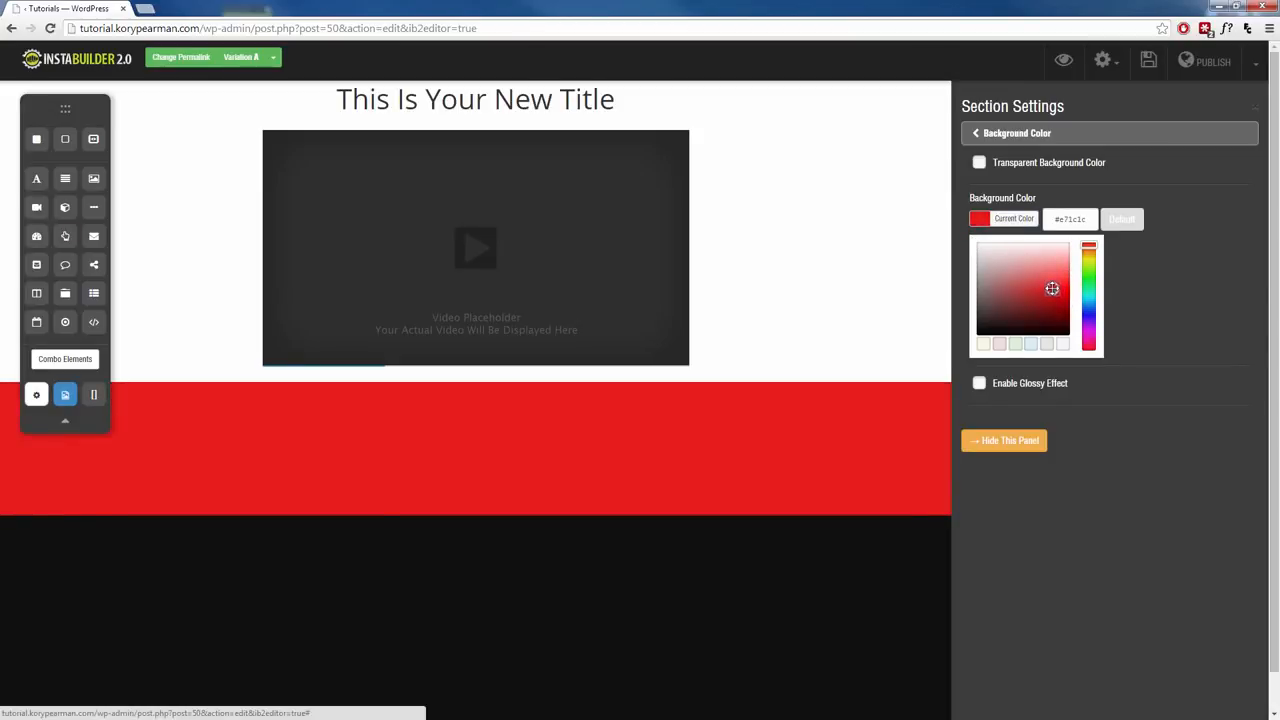
left_click(998, 441)
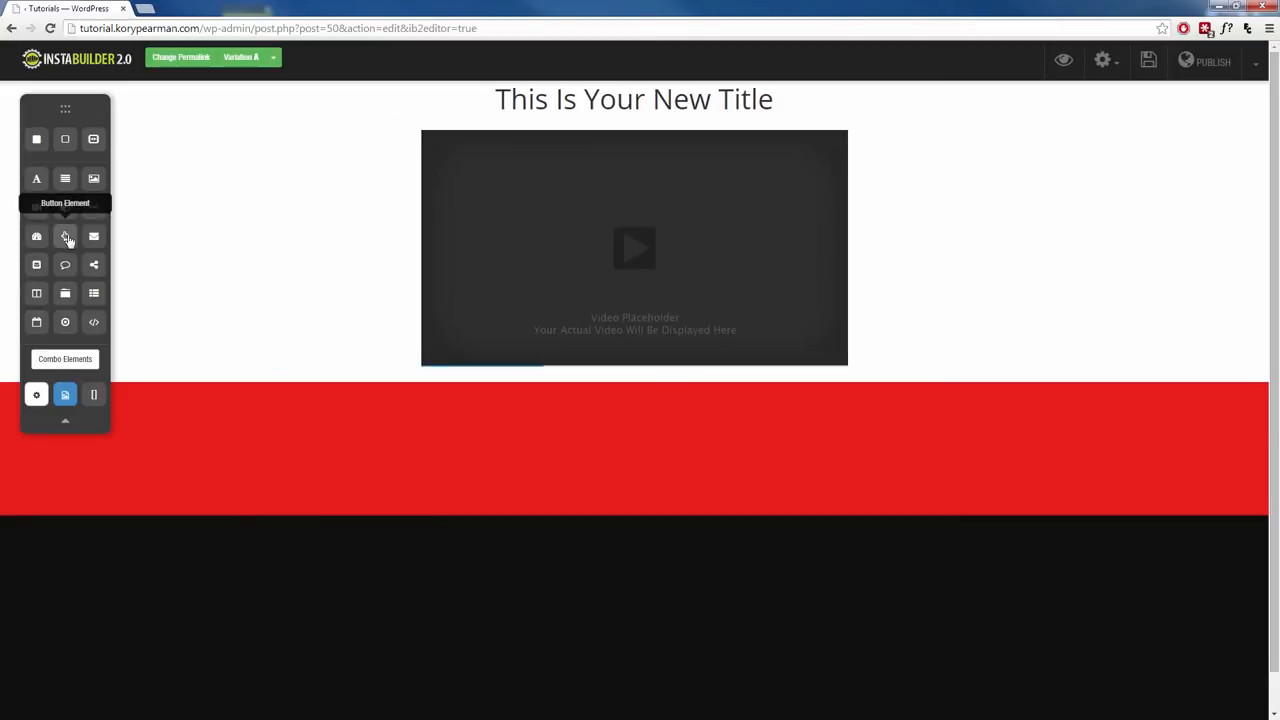
Add a button element to the red section and widen it to about the video's width.
left_click_drag(65, 236, 598, 452)
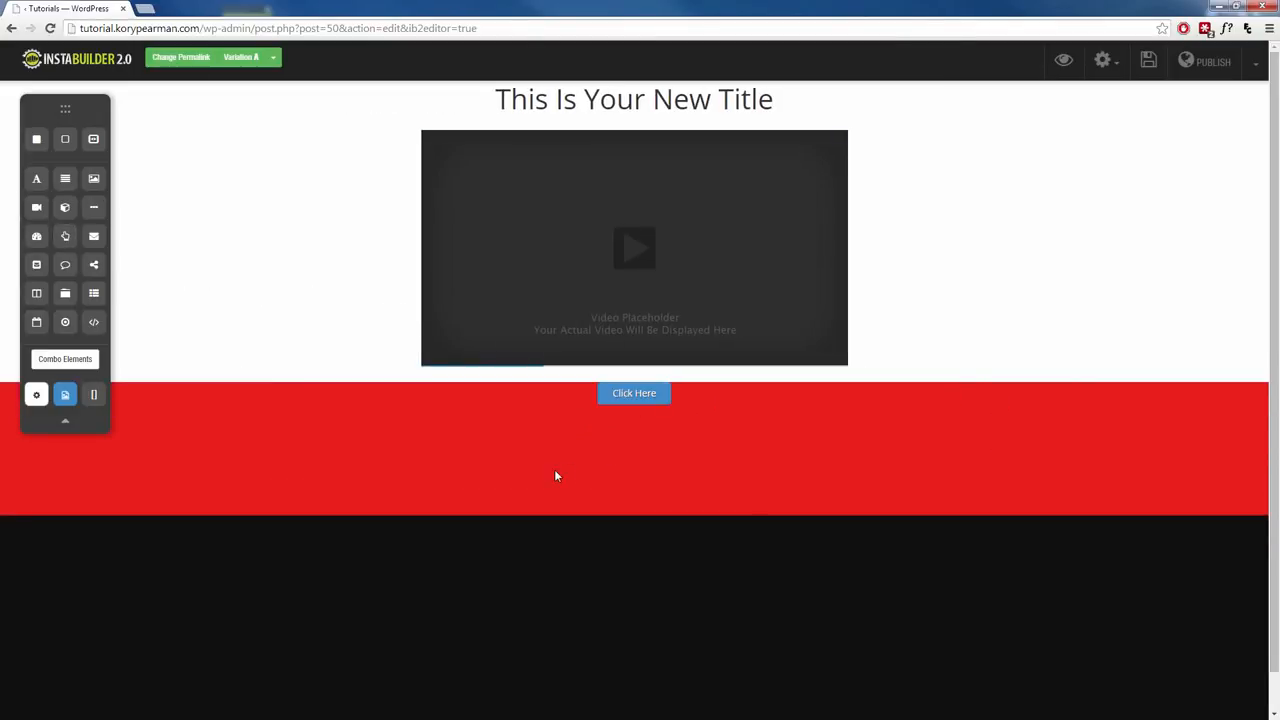
mouse_move(645, 405)
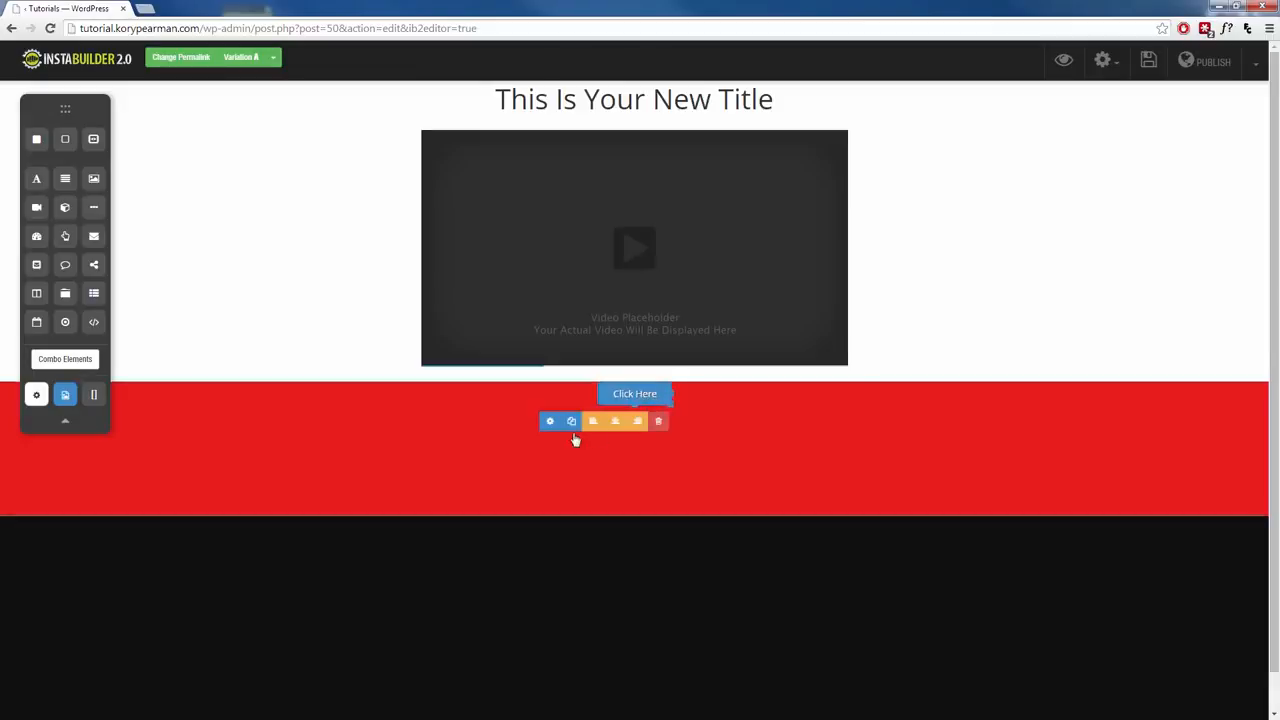
left_click(550, 421)
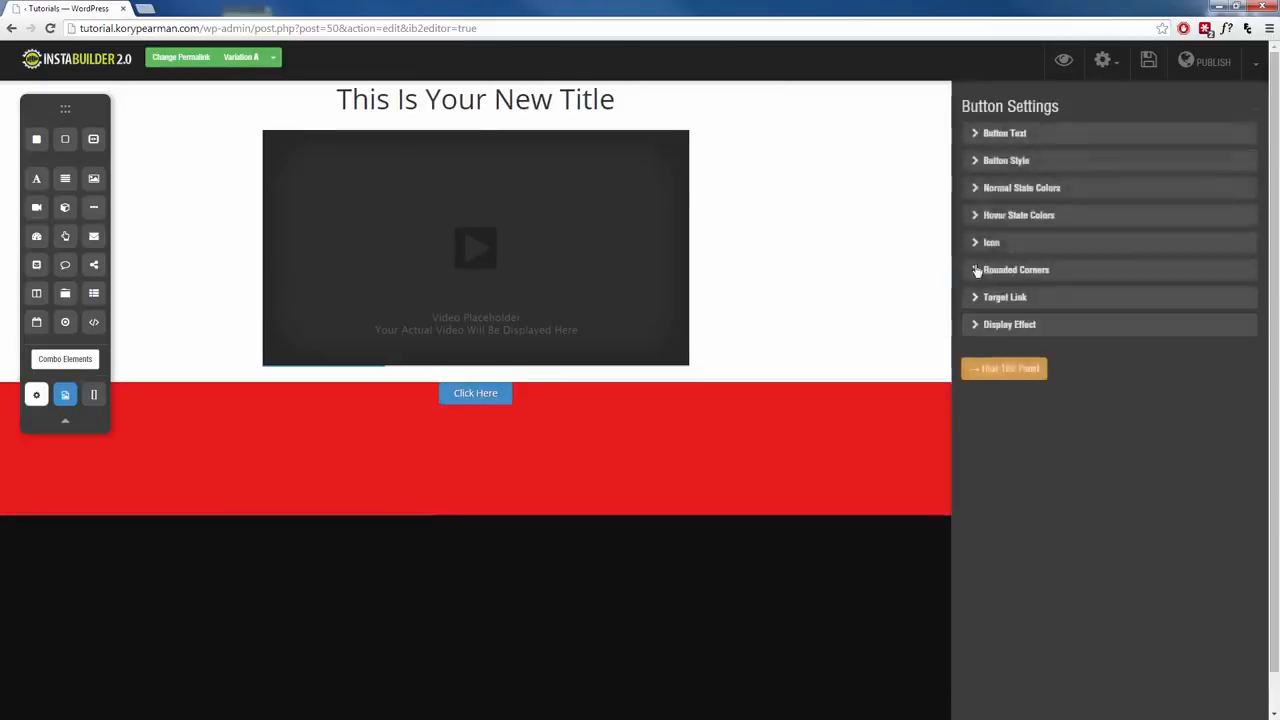
left_click(1033, 163)
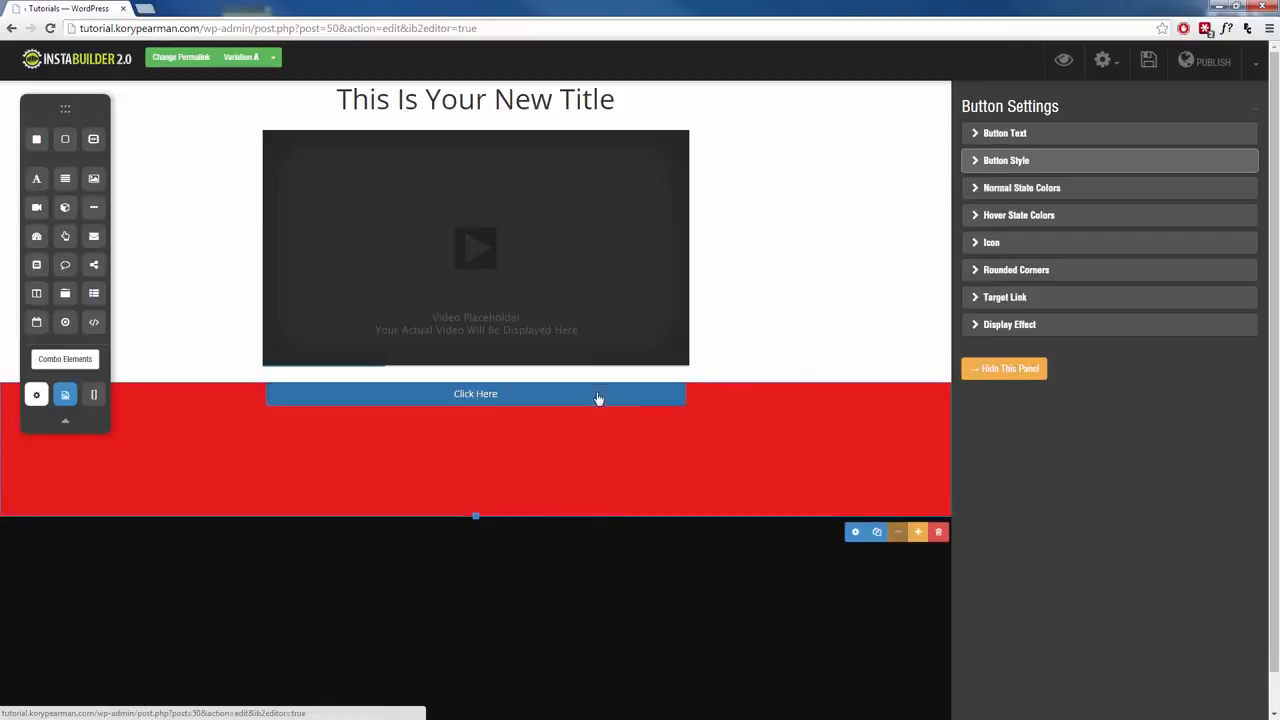
left_click_drag(597, 399, 594, 440)
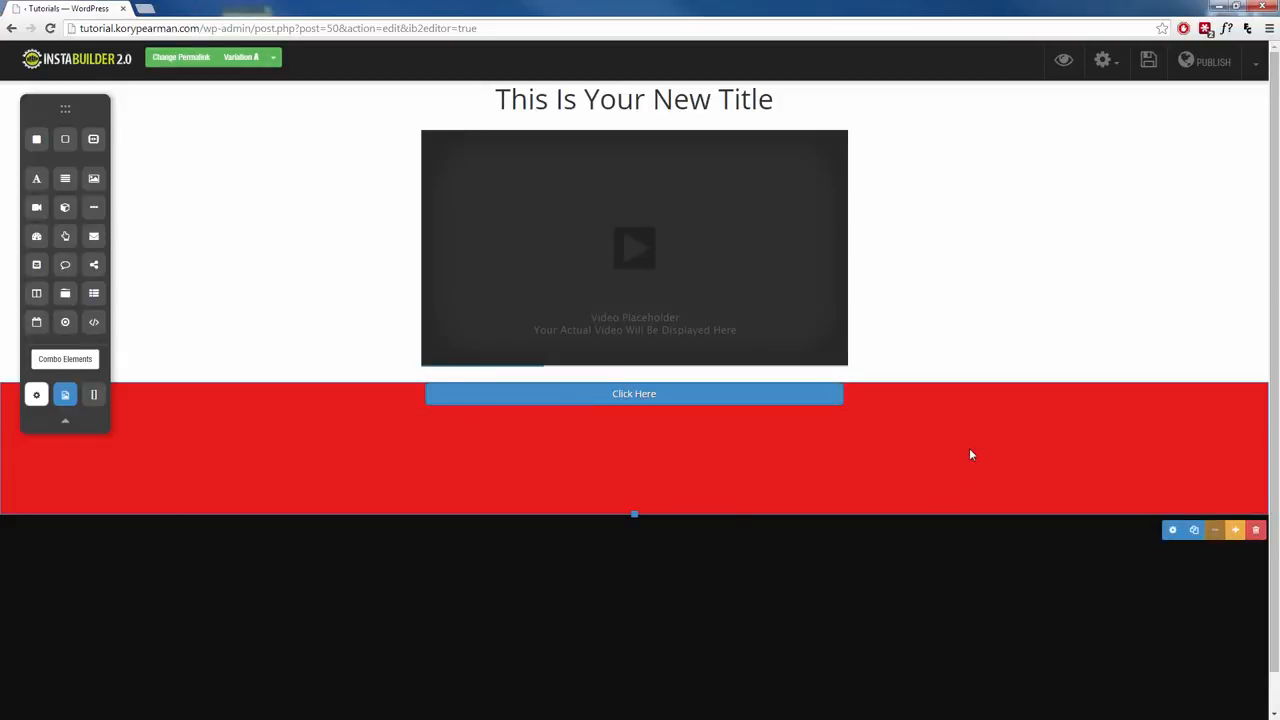
Set the red section's top padding to 39 px and shorten the section by about a third.
left_click(1172, 531)
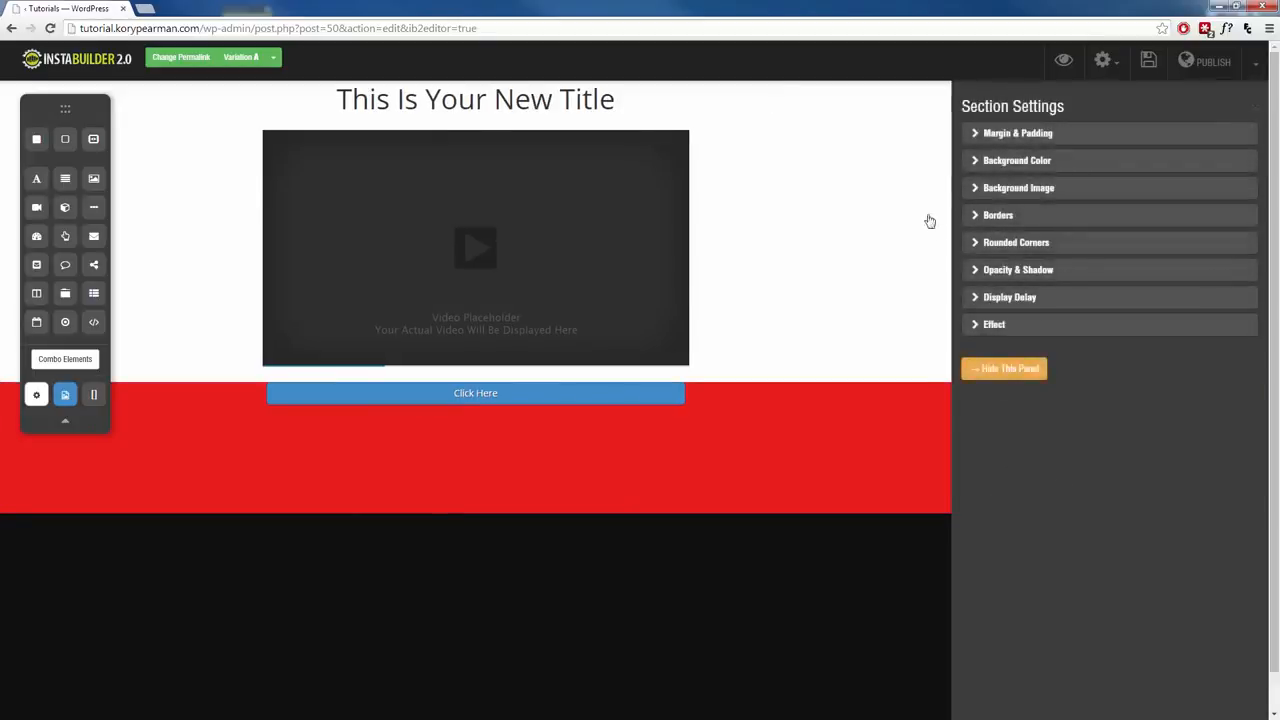
left_click(1030, 137)
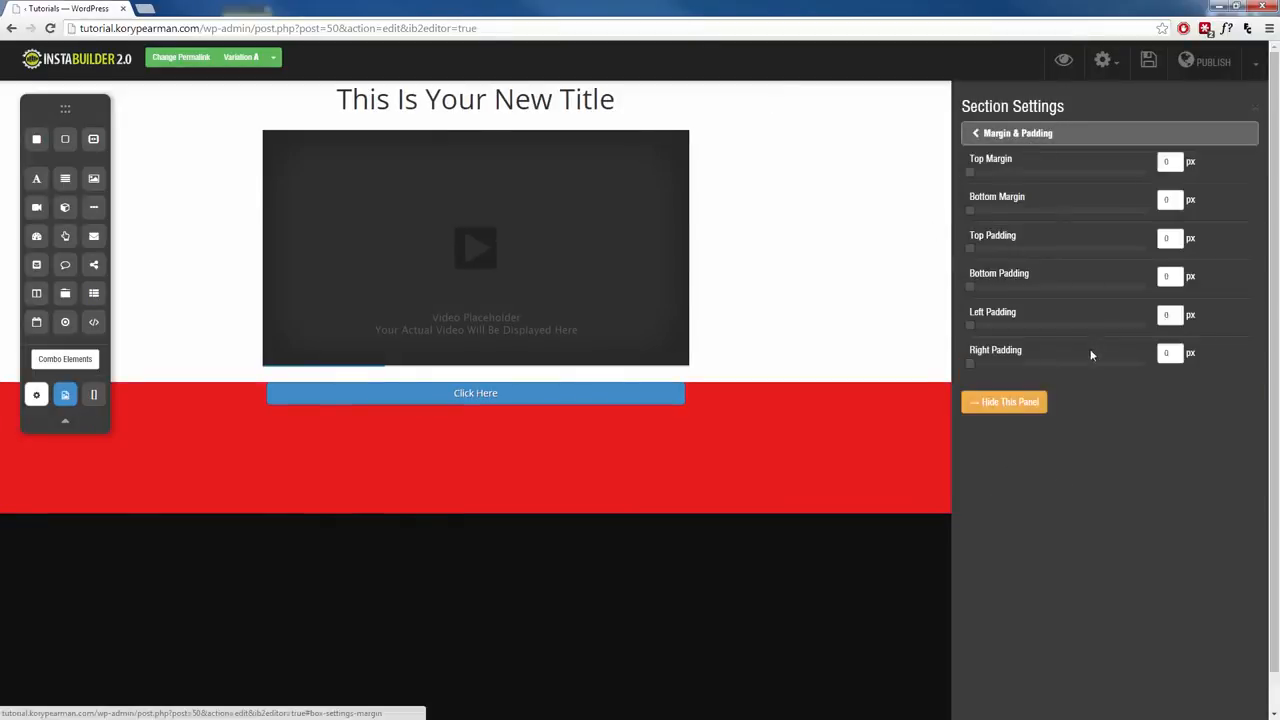
left_click(977, 249)
left_click_drag(977, 250, 998, 254)
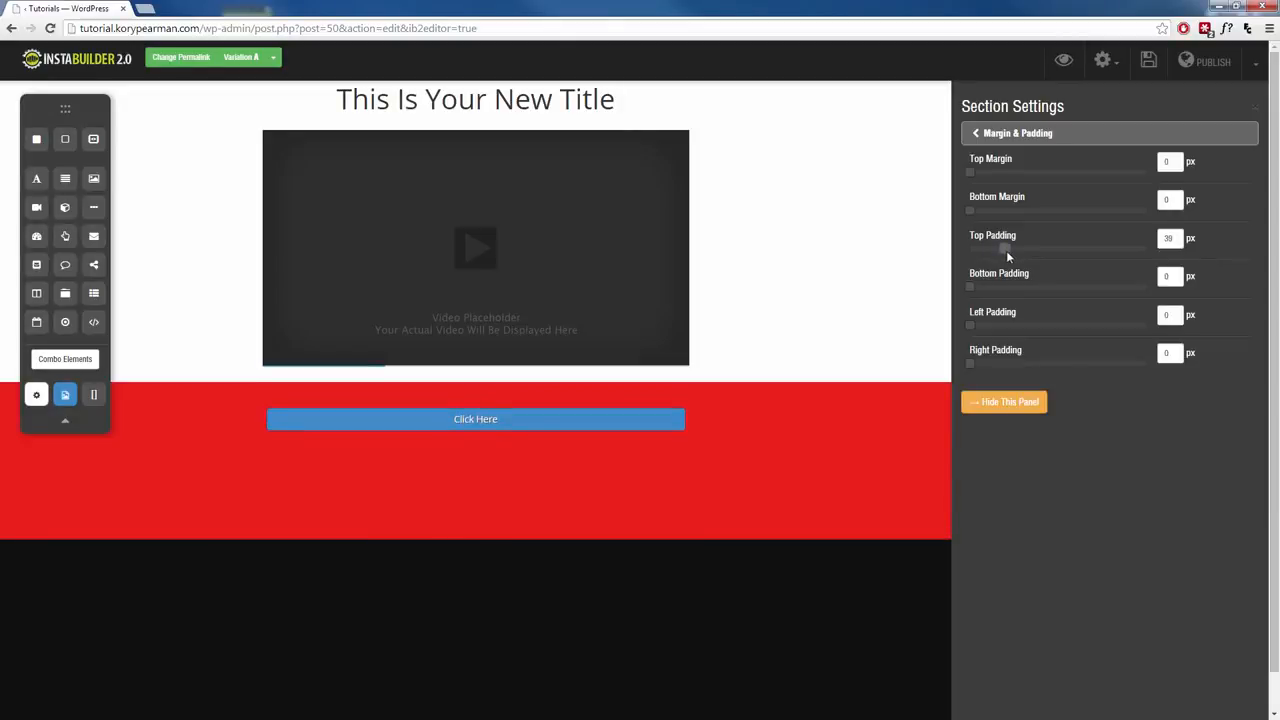
left_click(1007, 402)
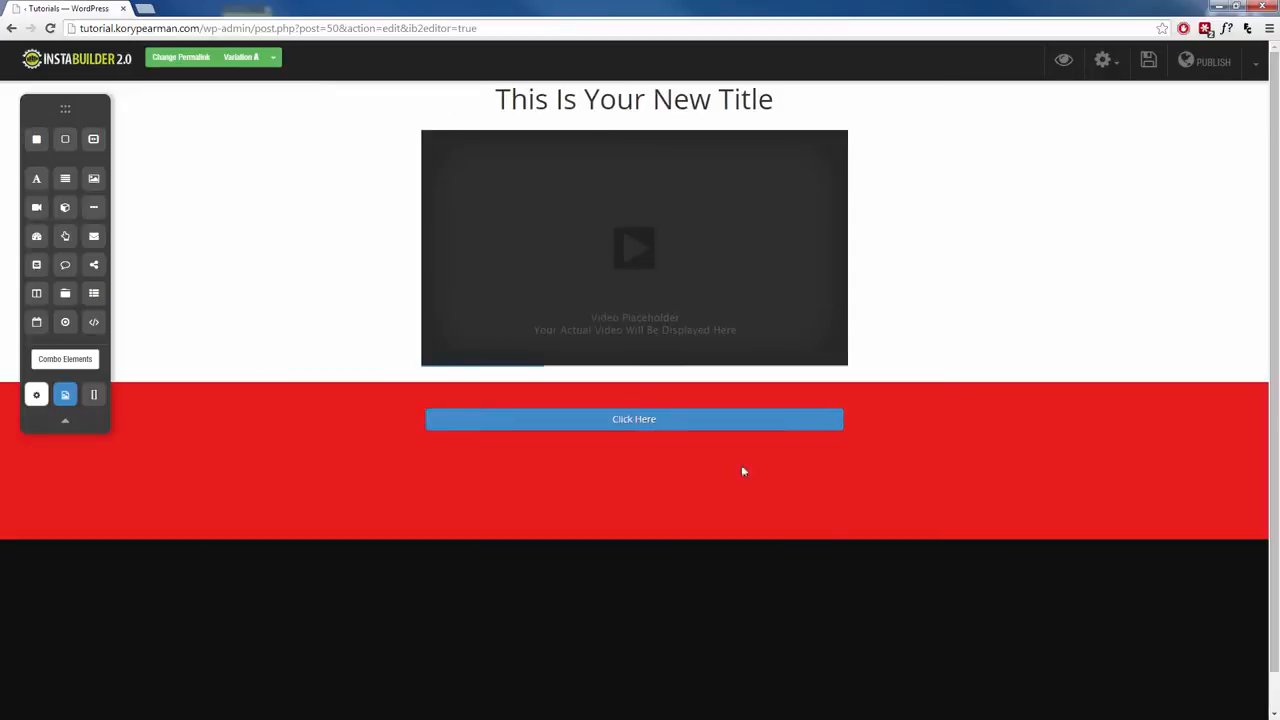
left_click(1033, 471)
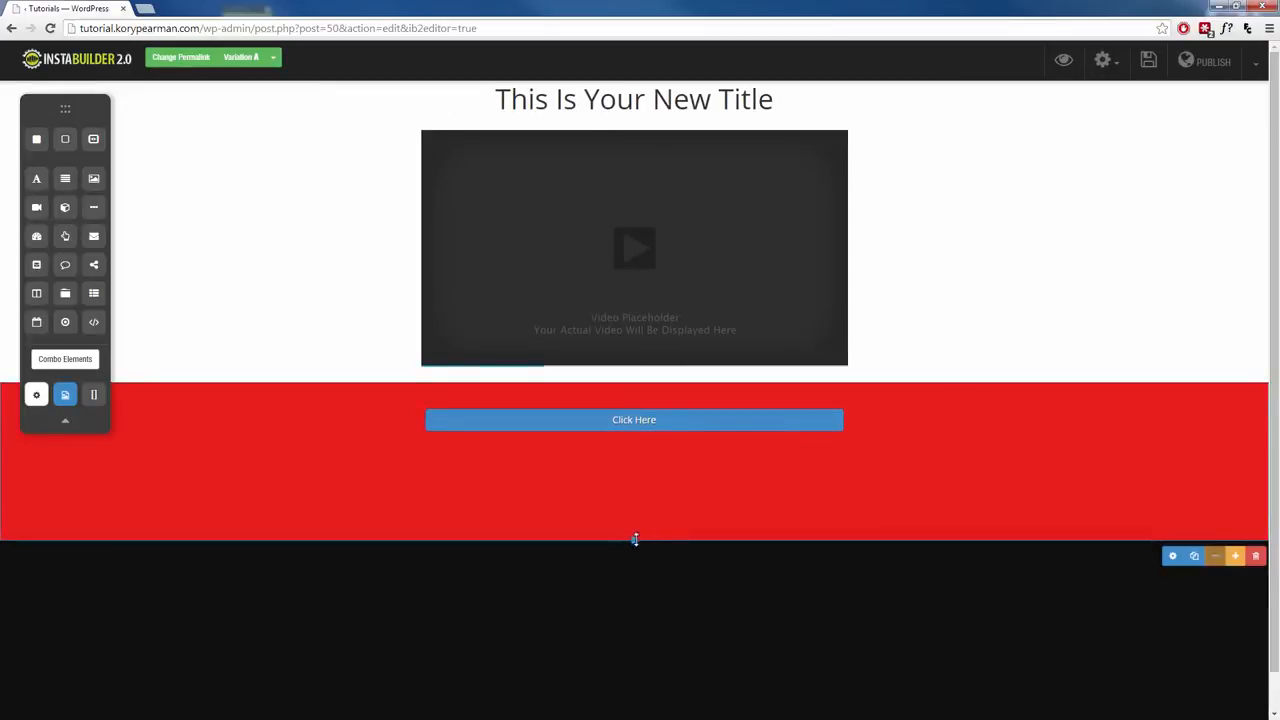
left_click_drag(635, 538, 649, 455)
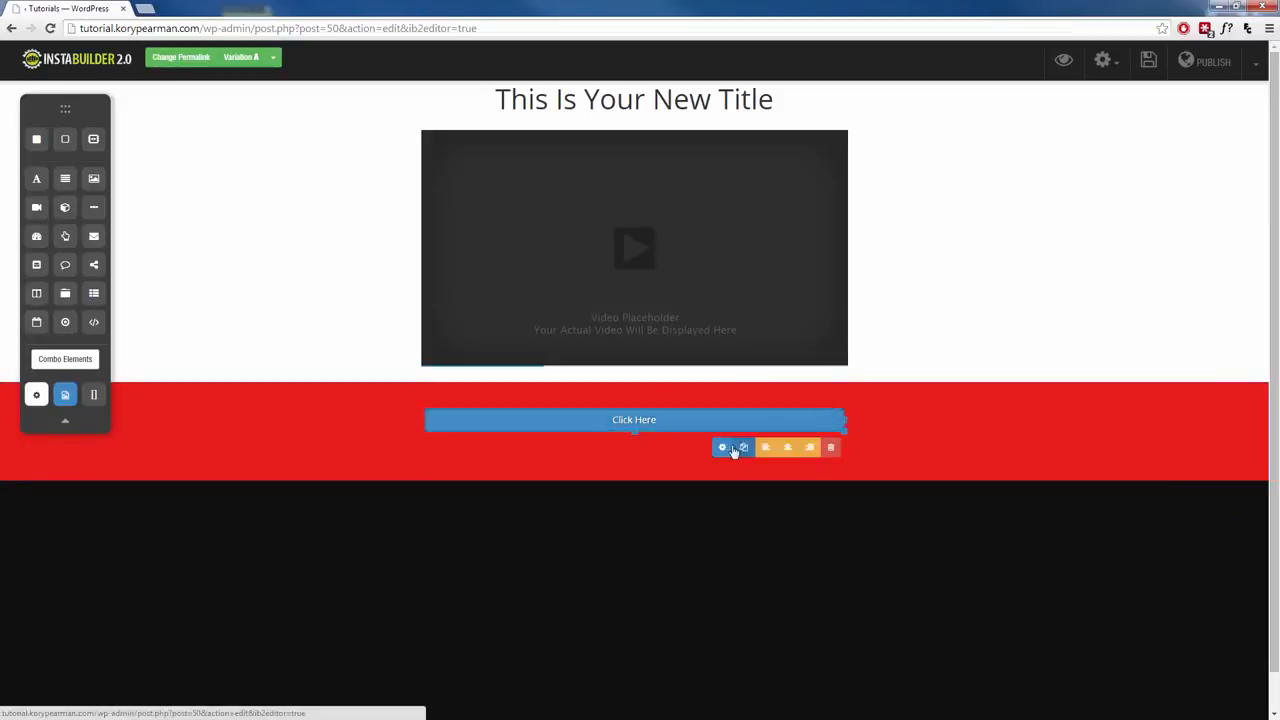
left_click(723, 447)
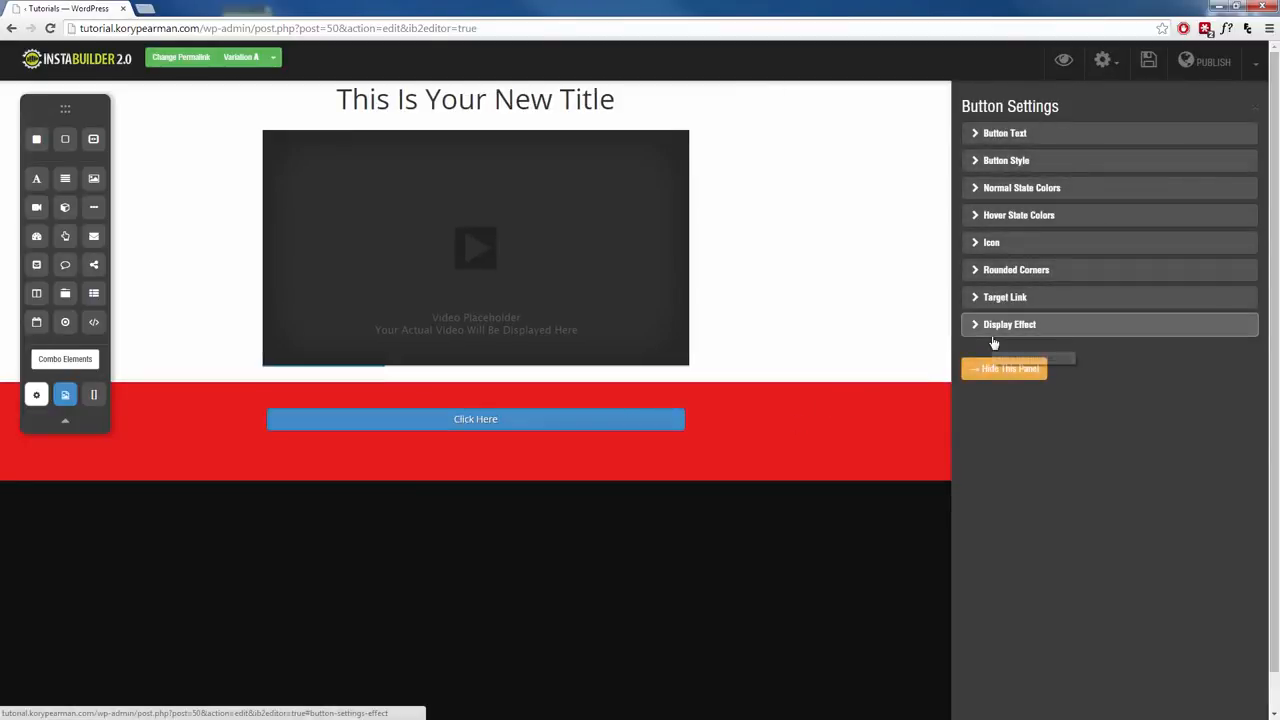
left_click(1012, 370)
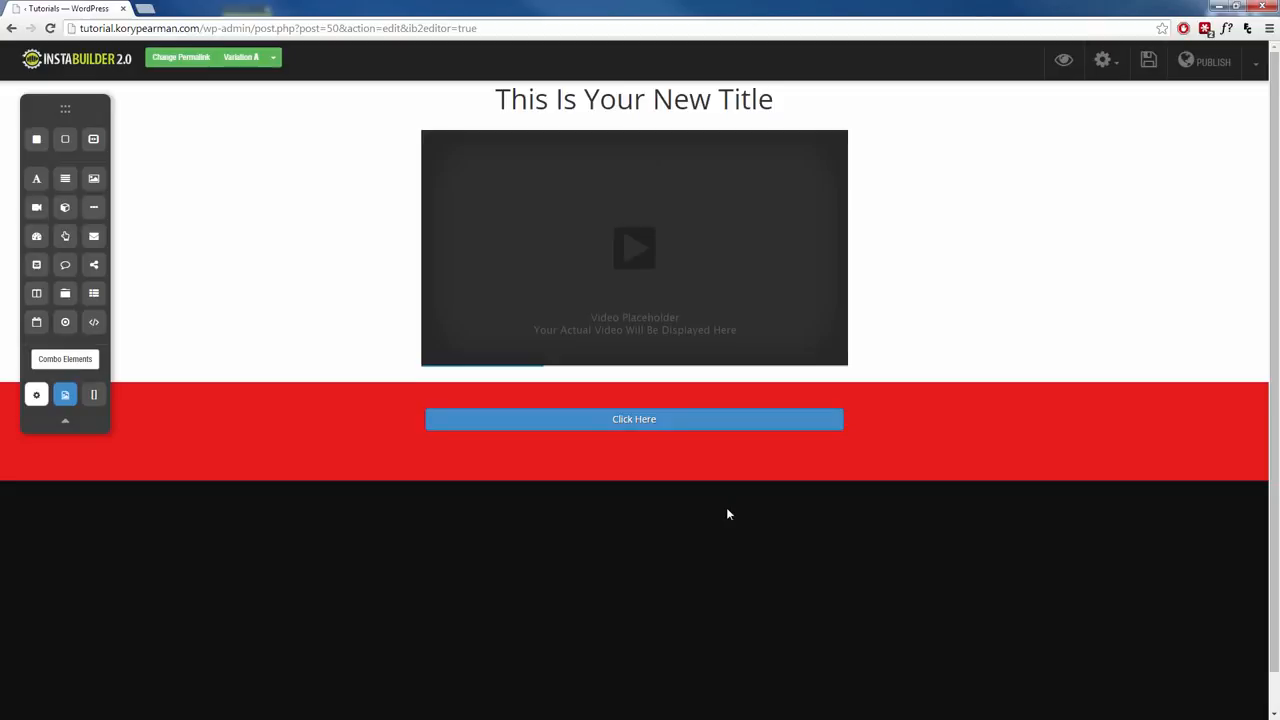
left_click(797, 428)
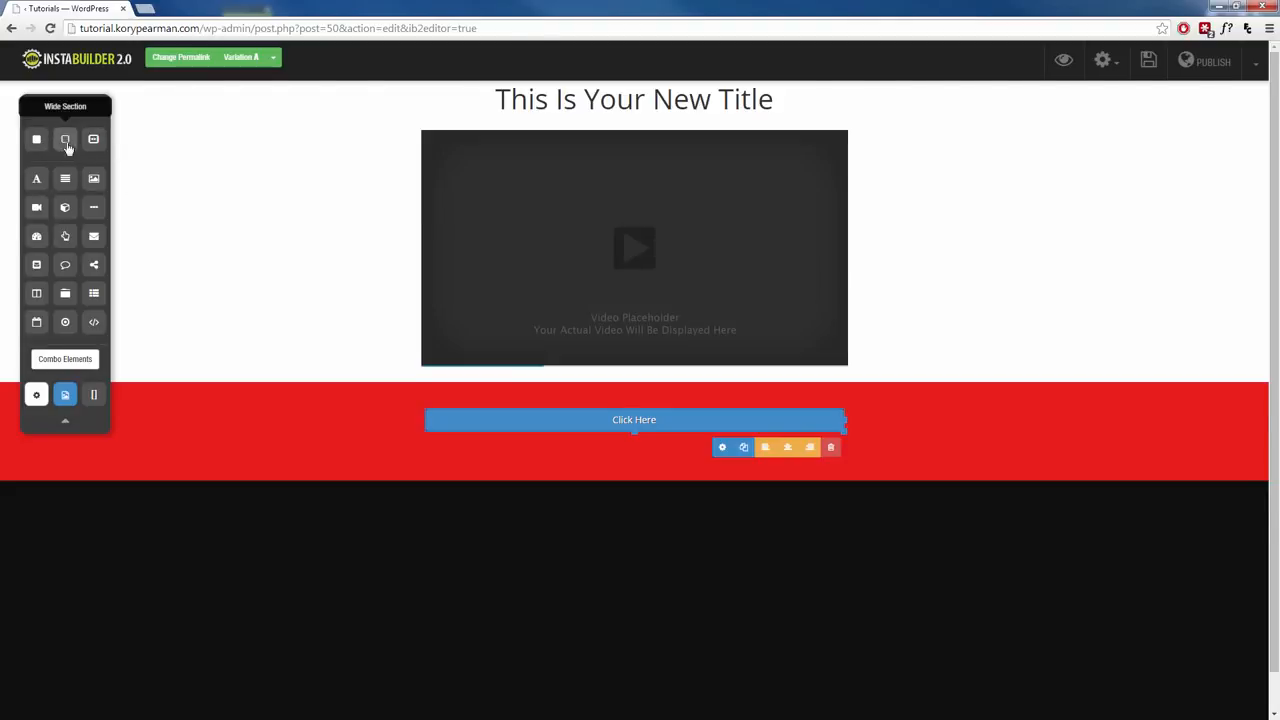
Add a third wide section below the red one and place a centered title in it.
left_click_drag(65, 139, 494, 534)
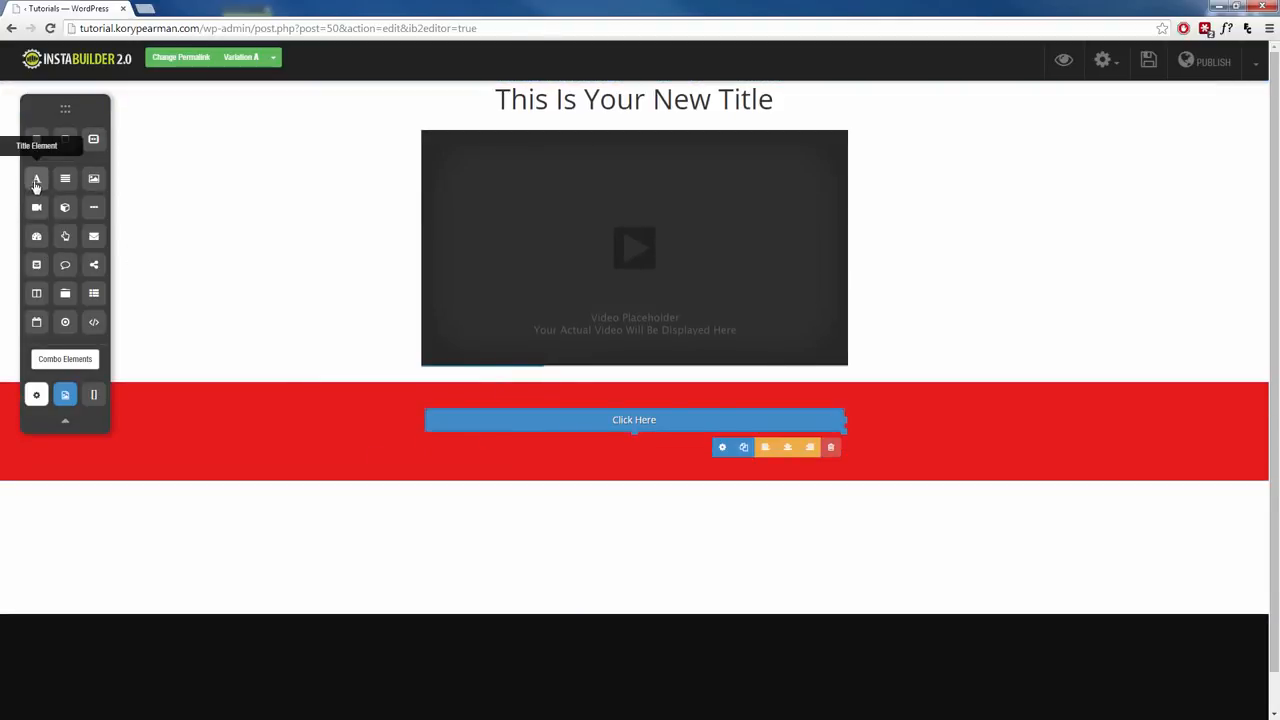
left_click_drag(36, 180, 570, 528)
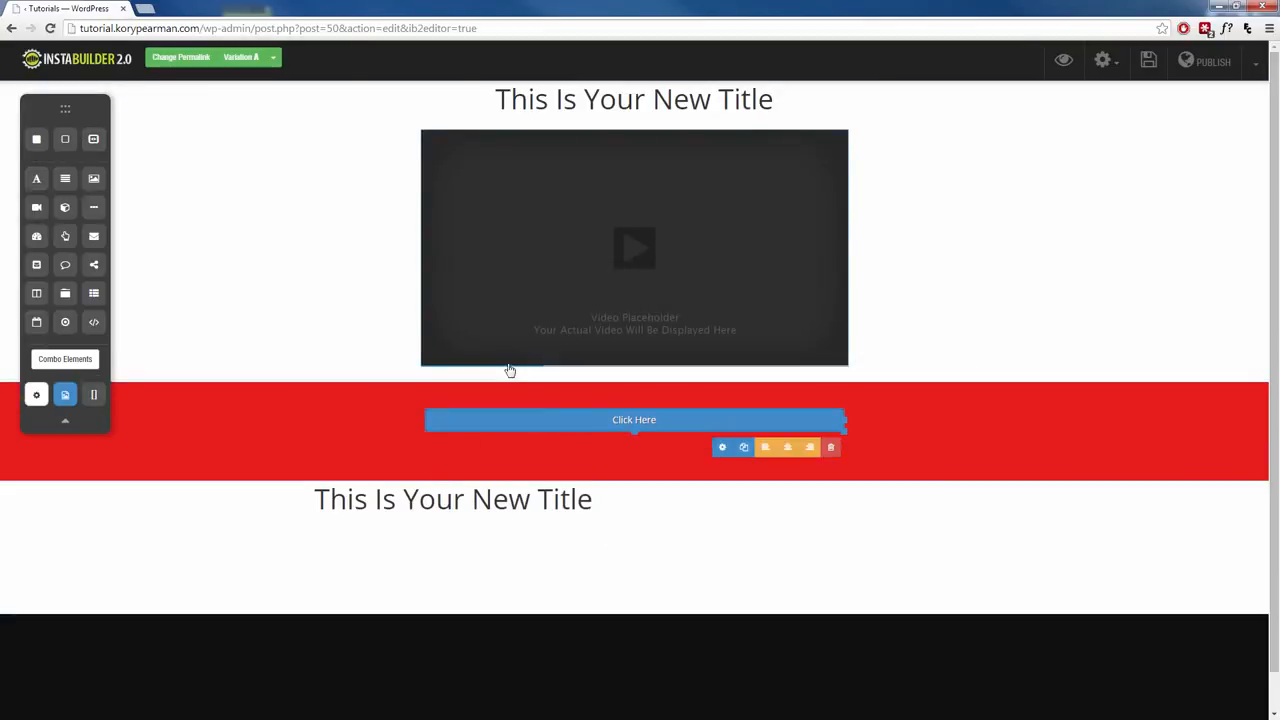
scroll(520, 370, "down", 1)
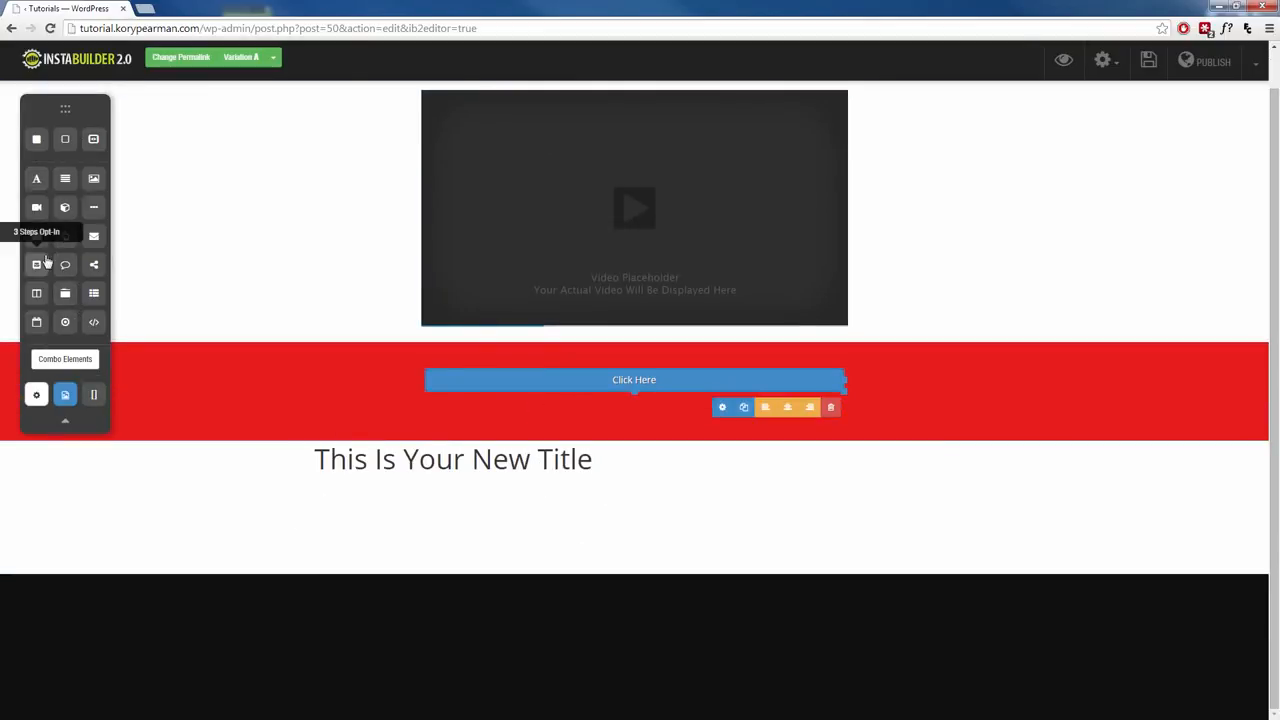
left_click(516, 474)
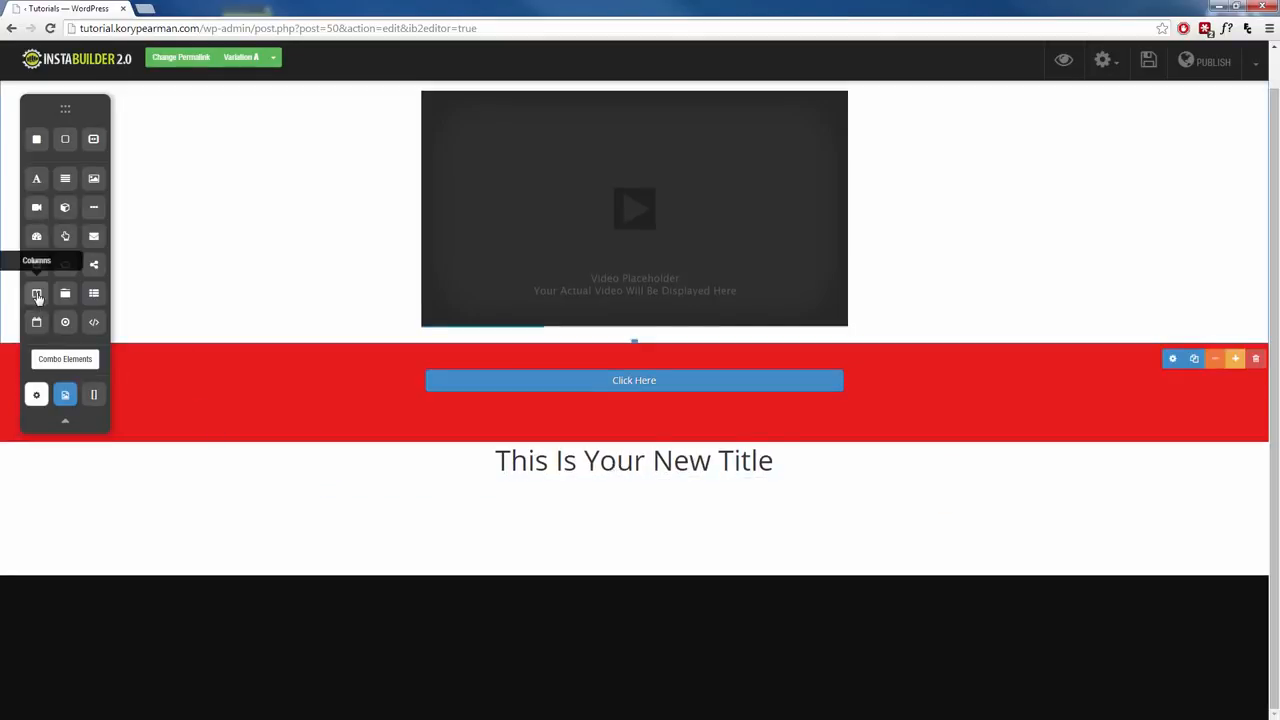
Insert a columns element under the lower title and set it to three columns.
left_click_drag(37, 296, 594, 511)
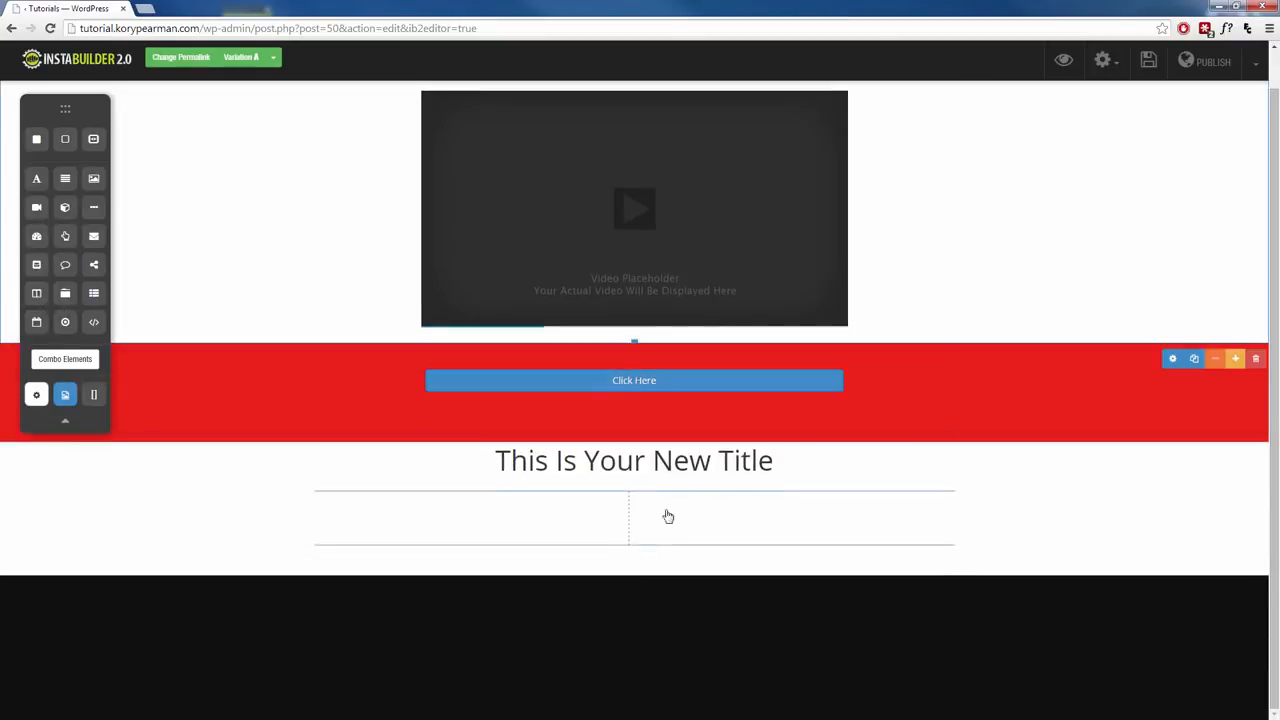
left_click(931, 570)
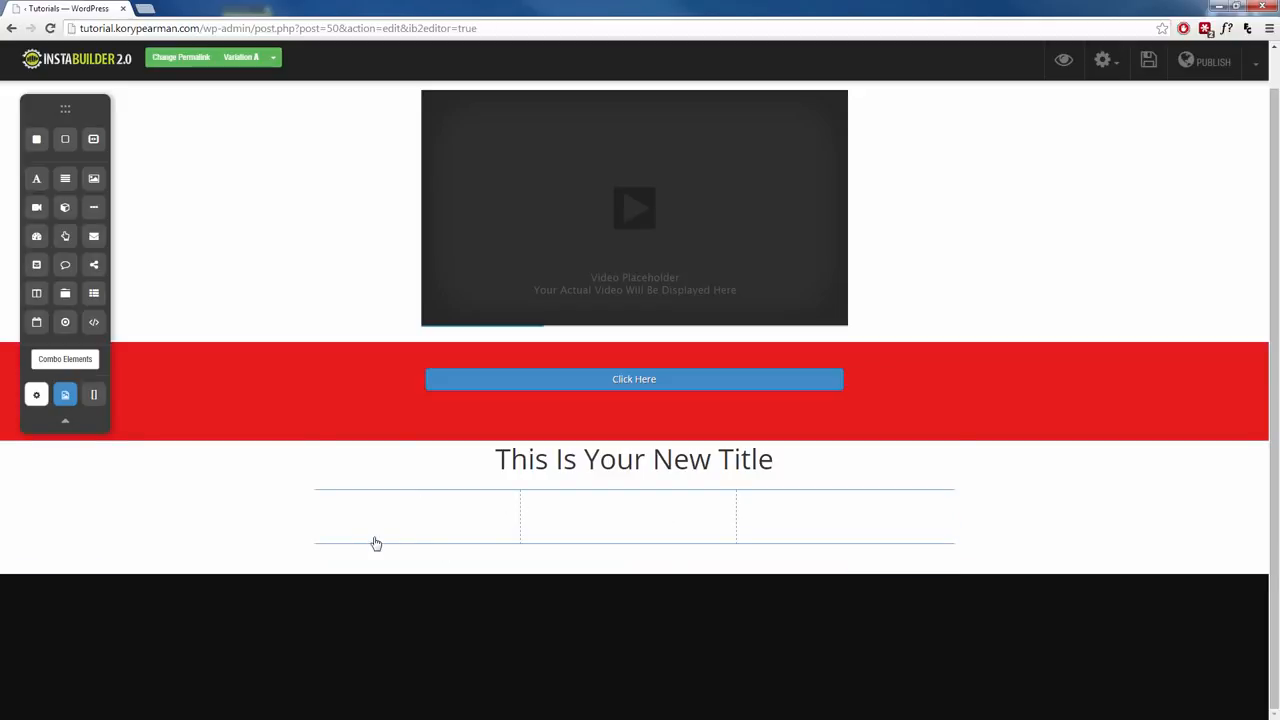
scroll(360, 534, "up", 1)
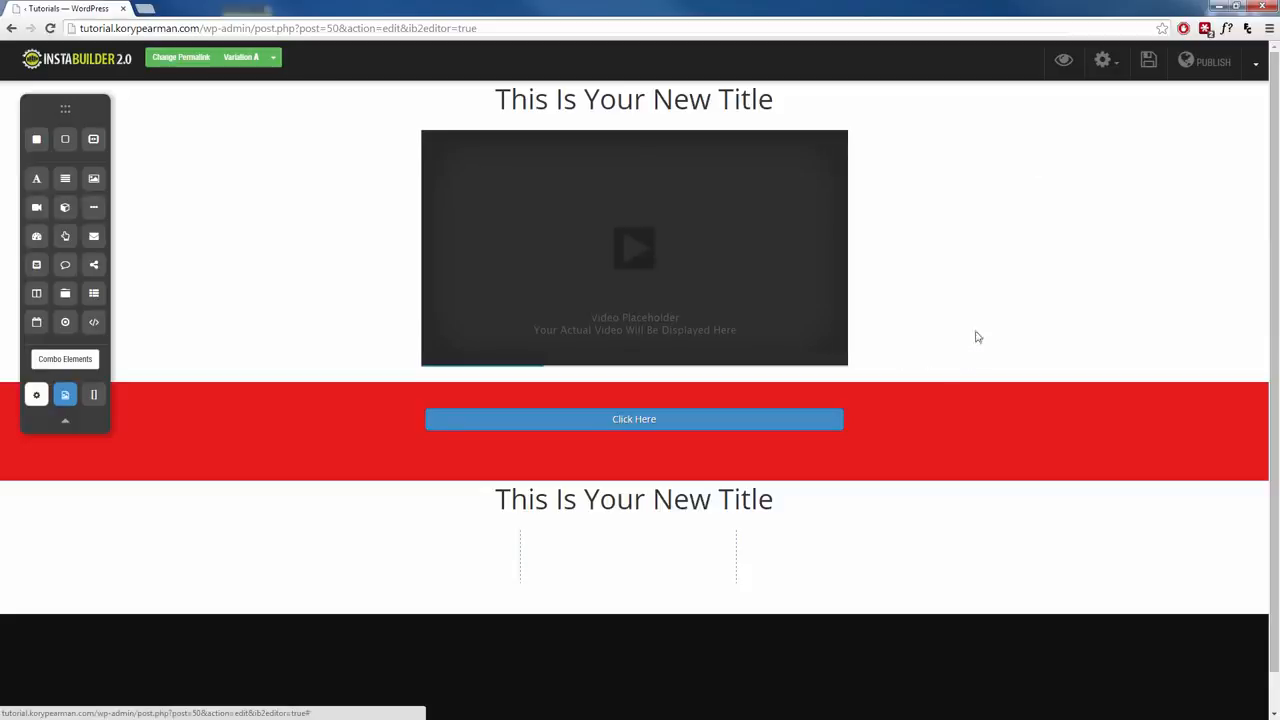
left_click(1258, 68)
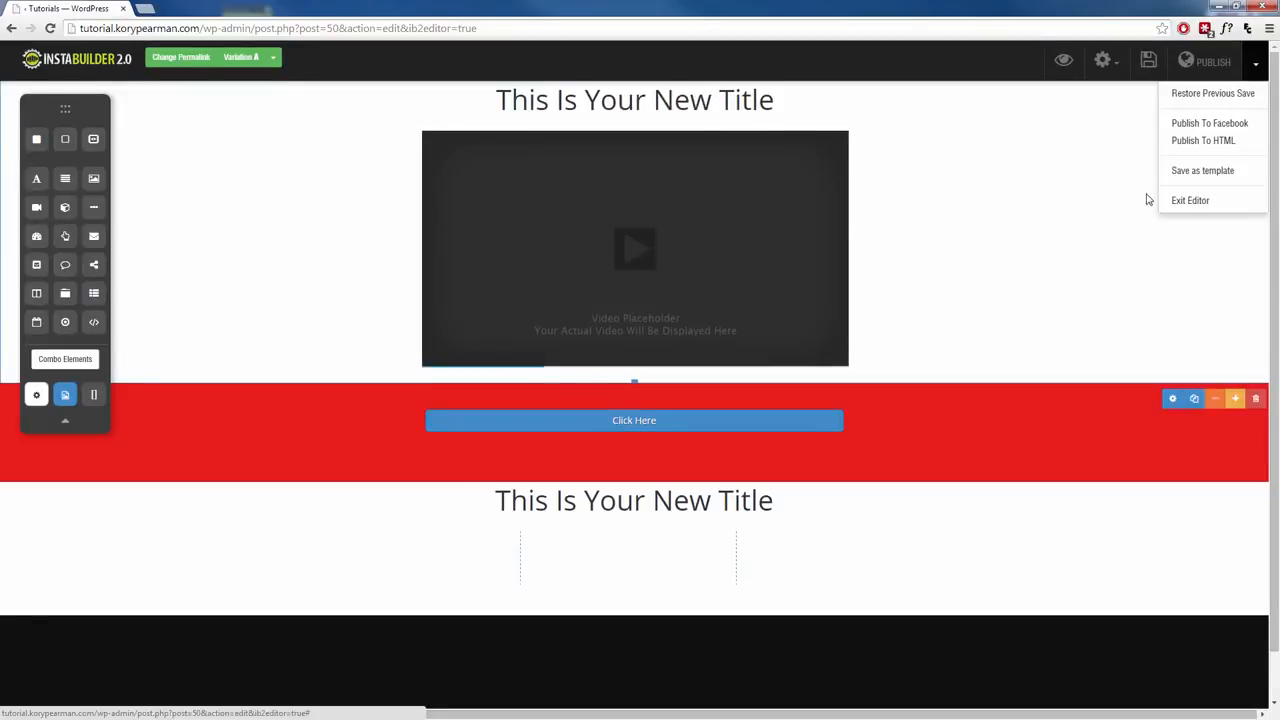
left_click(1257, 62)
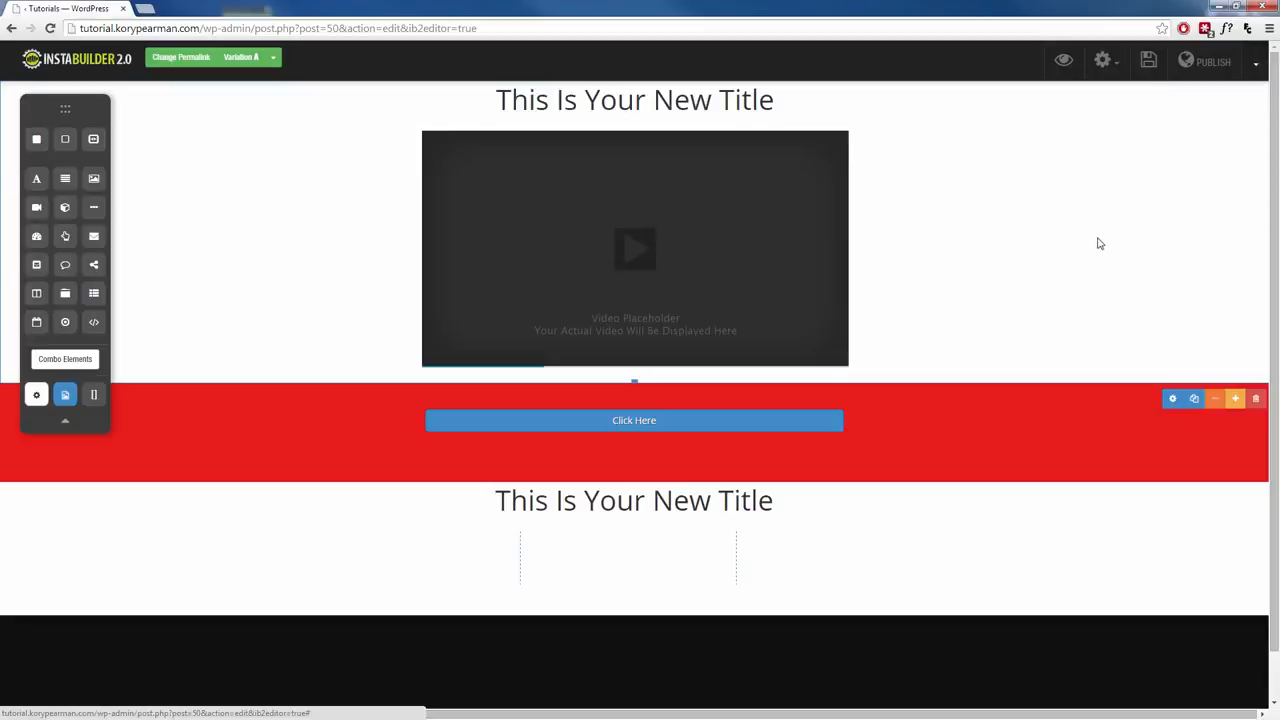